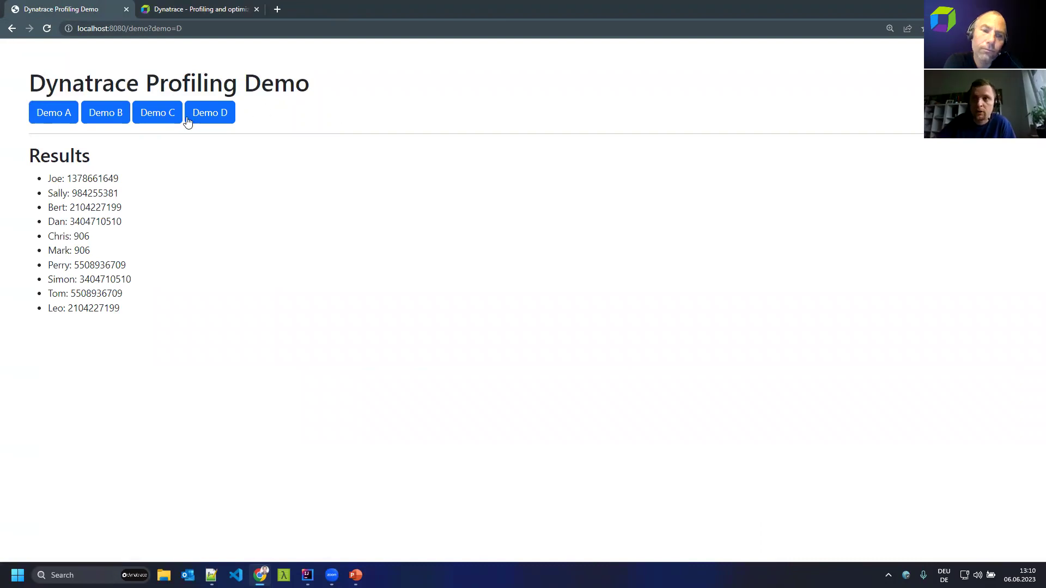
Step: Run Demo D twice on the Dynatrace Profiling Demo page
{"action": "double_click", "coordinate": [89, 179]}
{"action": "double_click", "coordinate": [115, 194]}
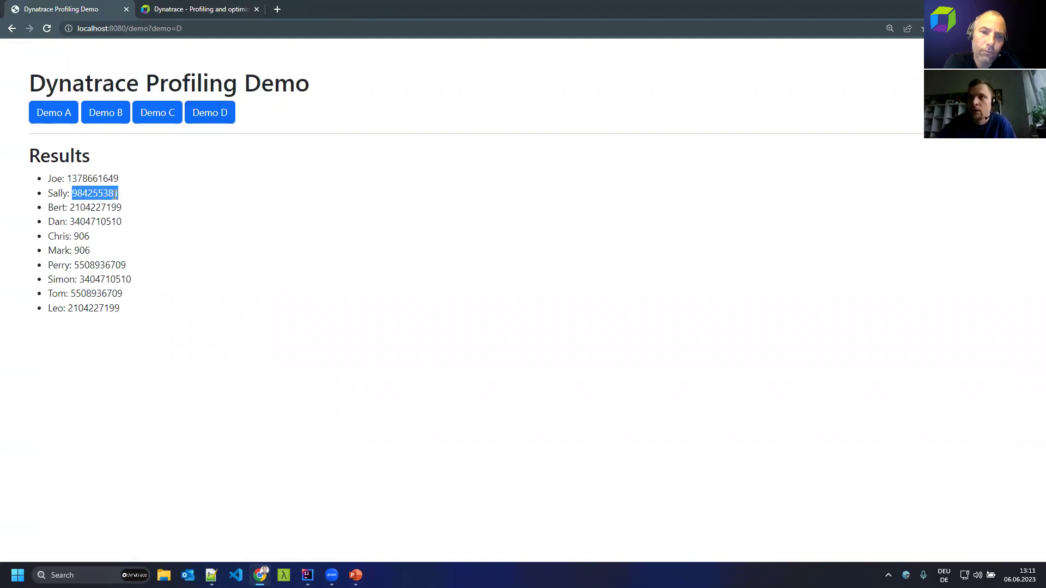
{"action": "left_click", "coordinate": [213, 116]}
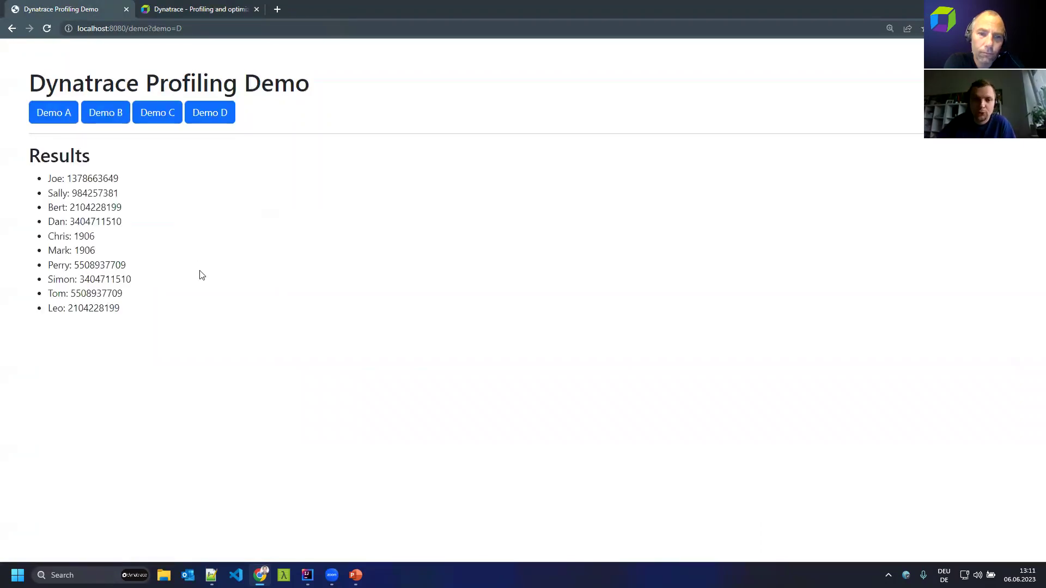
{"action": "left_click", "coordinate": [221, 112]}
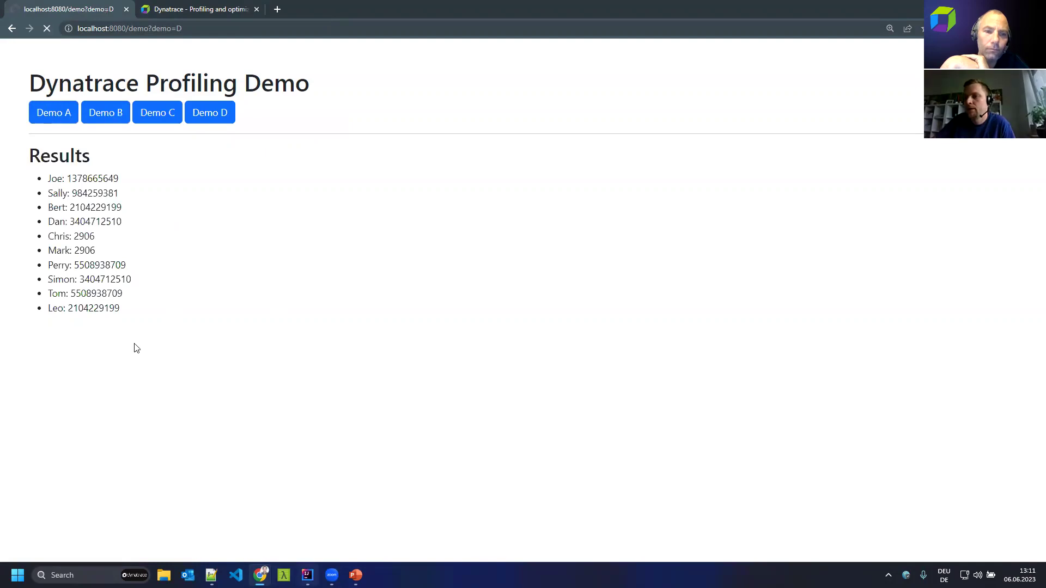
Step: Switch to IntelliJ IDEA, open WorkerDemoD.java and examine its doJob and doStringBuilderConcatenation methods
{"action": "key", "text": "alt+Tab"}
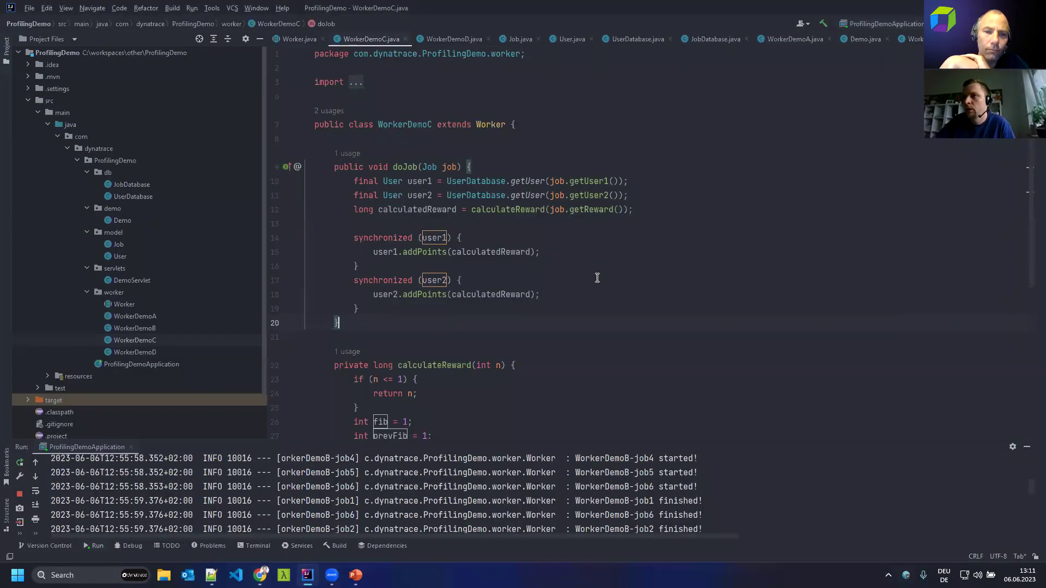
{"action": "key", "text": "alt+Right"}
{"action": "scroll", "coordinate": [526, 208], "scroll_direction": "up", "scroll_amount": 3}
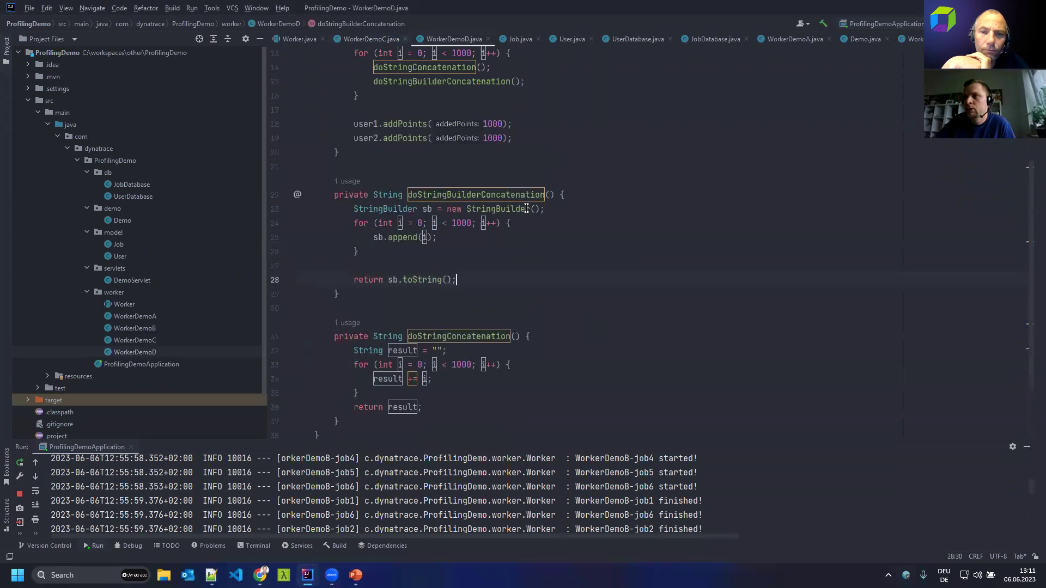
{"action": "scroll", "coordinate": [527, 208], "scroll_direction": "up", "scroll_amount": 3}
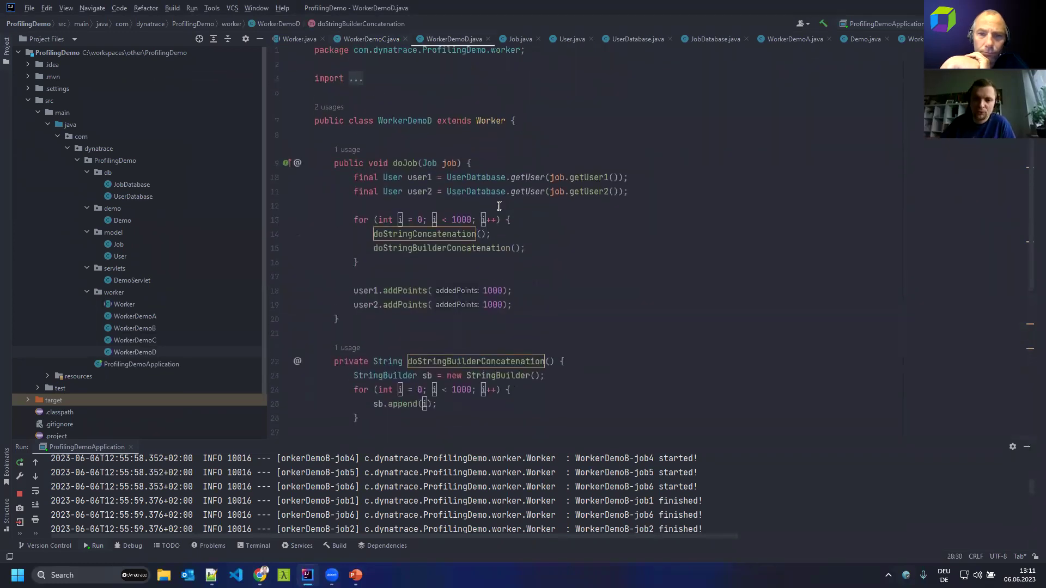
{"action": "left_click", "coordinate": [340, 212]}
{"action": "scroll", "coordinate": [337, 204], "scroll_direction": "down", "scroll_amount": 4}
{"action": "mouse_move", "coordinate": [335, 199]}
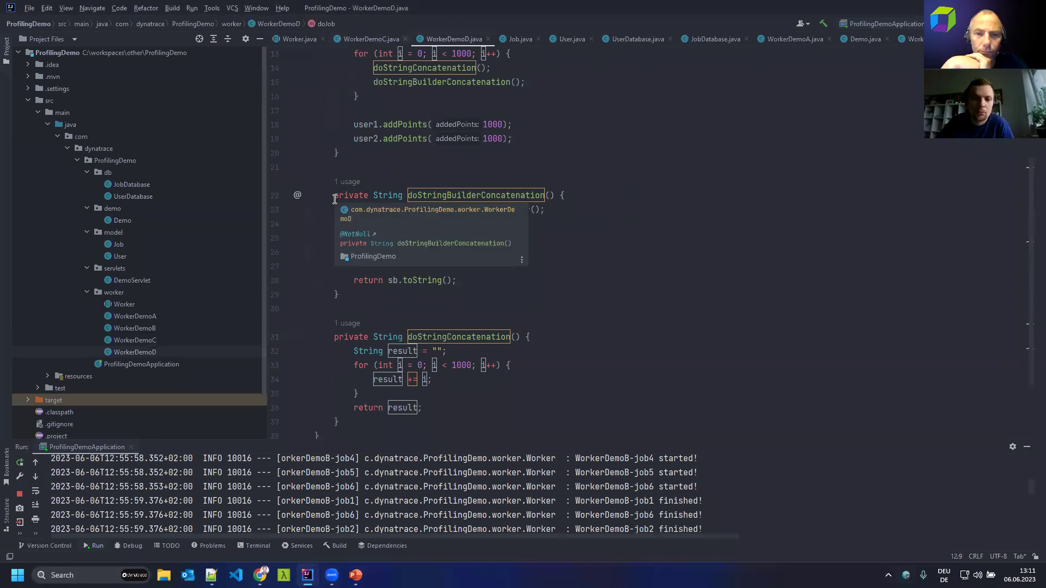
{"action": "left_click", "coordinate": [482, 196]}
{"action": "left_click", "coordinate": [481, 243]}
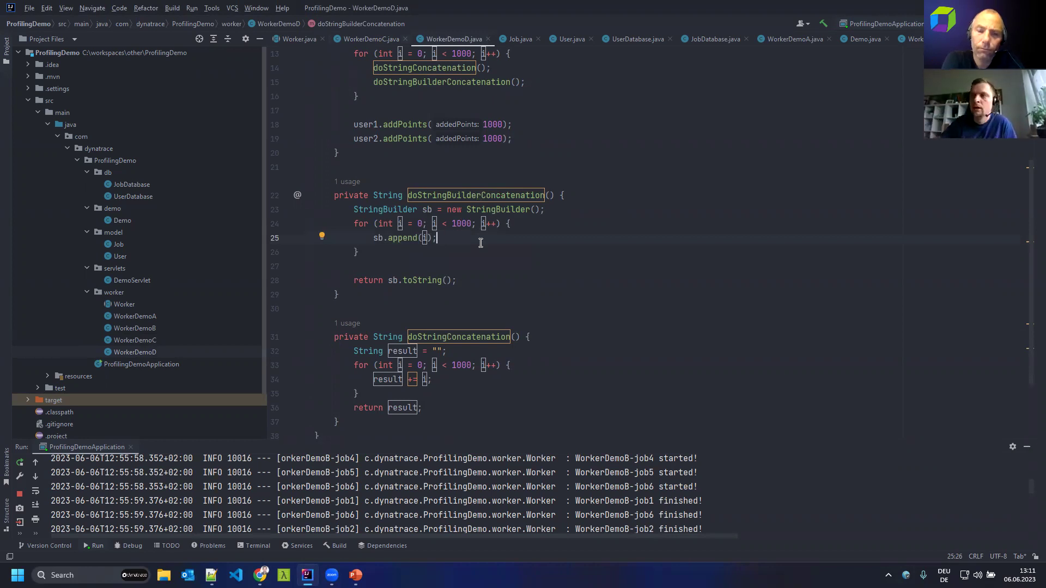
Step: Examine the doStringConcatenation method, including its result variable, loop and return statement
{"action": "left_click", "coordinate": [474, 308]}
{"action": "scroll", "coordinate": [468, 295], "scroll_direction": "down", "scroll_amount": 1}
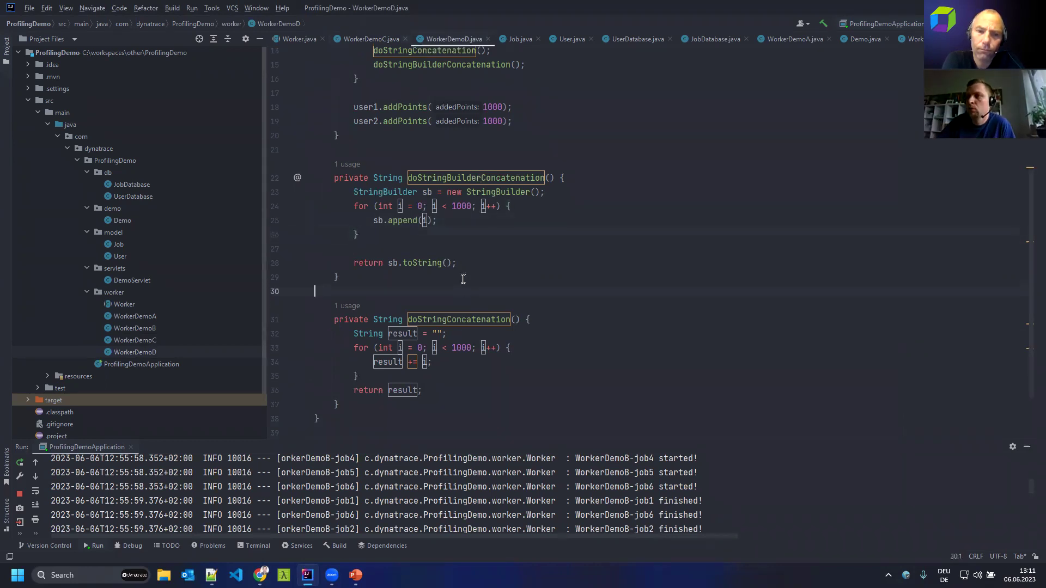
{"action": "scroll", "coordinate": [463, 279], "scroll_direction": "down", "scroll_amount": 2}
{"action": "double_click", "coordinate": [402, 266]}
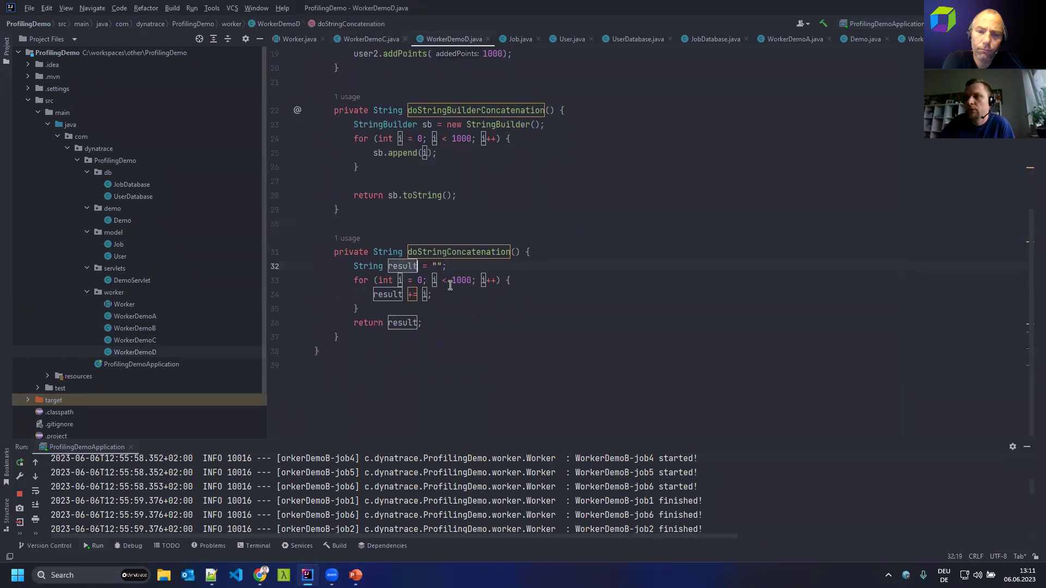
{"action": "left_click", "coordinate": [445, 305]}
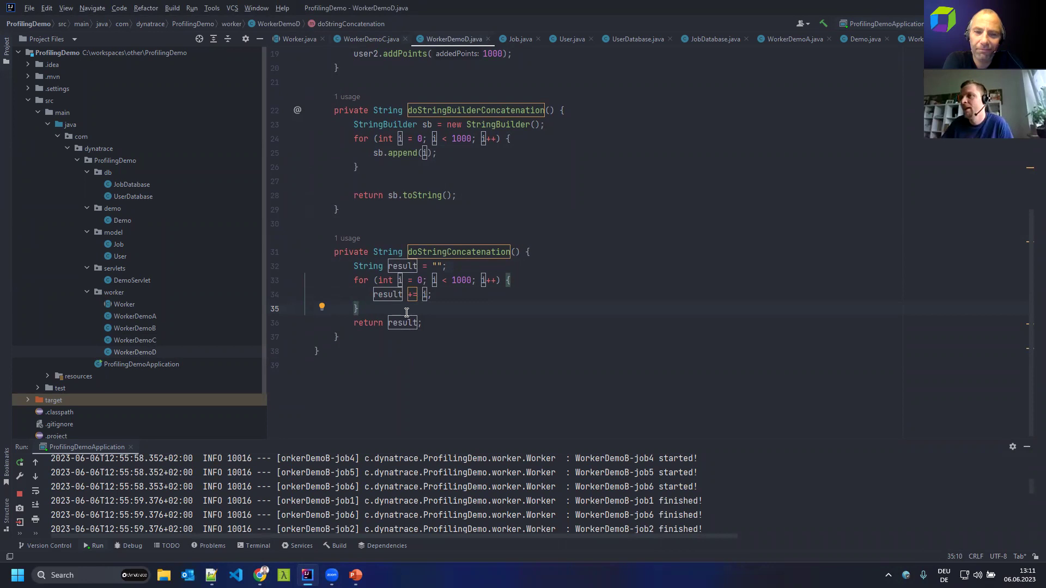
{"action": "left_click", "coordinate": [457, 322]}
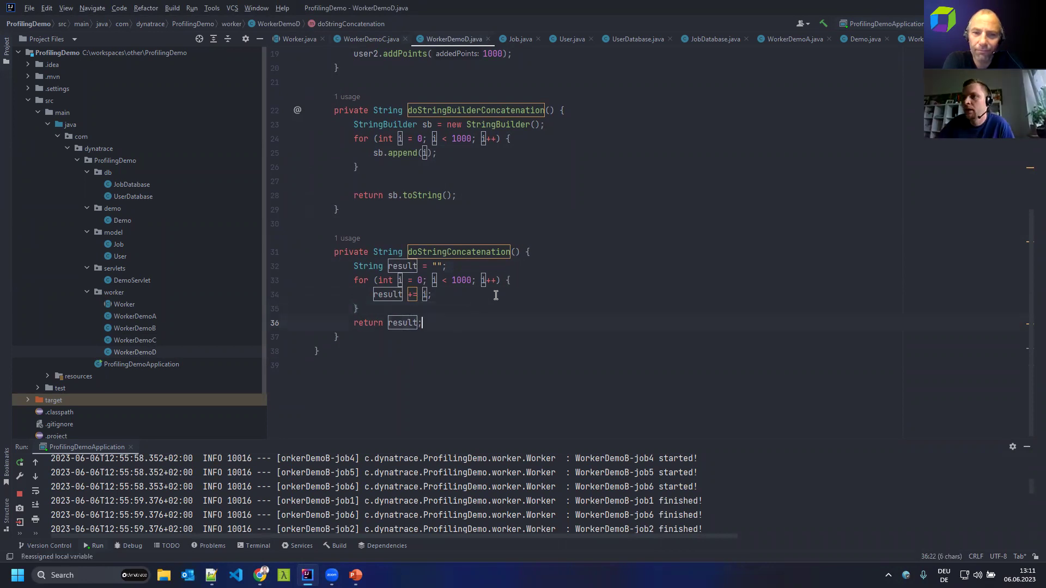
{"action": "scroll", "coordinate": [517, 288], "scroll_direction": "up", "scroll_amount": 1}
{"action": "scroll", "coordinate": [516, 288], "scroll_direction": "up", "scroll_amount": 3}
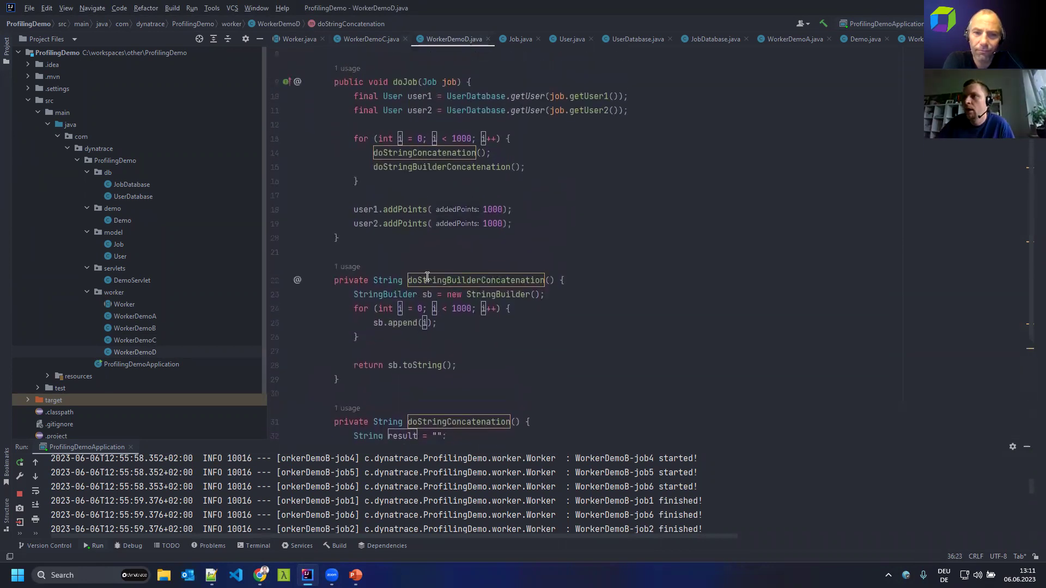
Step: Examine the loop and the "return sb.toString();" statement in doStringBuilderConcatenation
{"action": "left_click", "coordinate": [572, 281]}
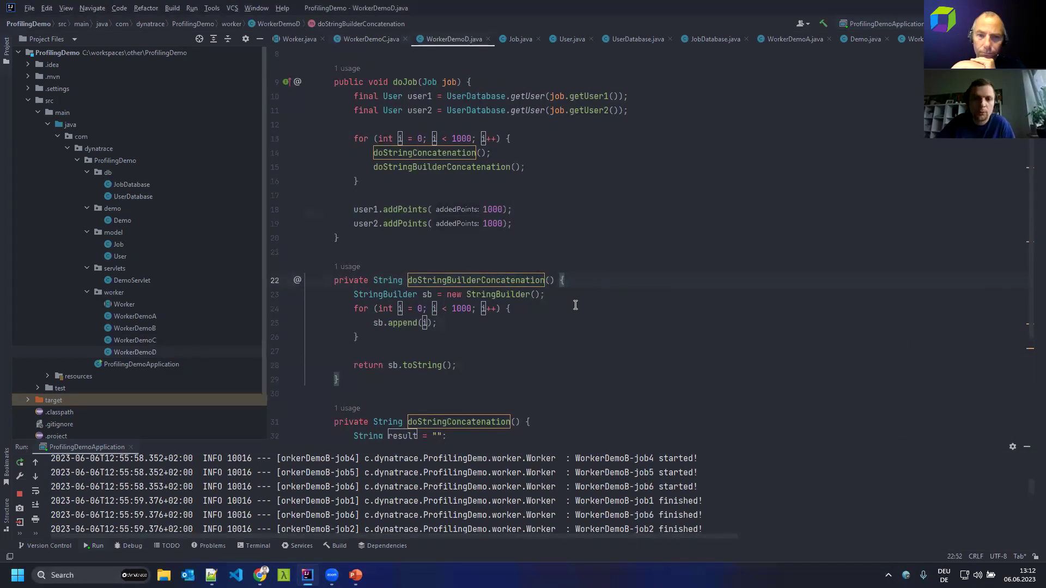
{"action": "left_click", "coordinate": [556, 314]}
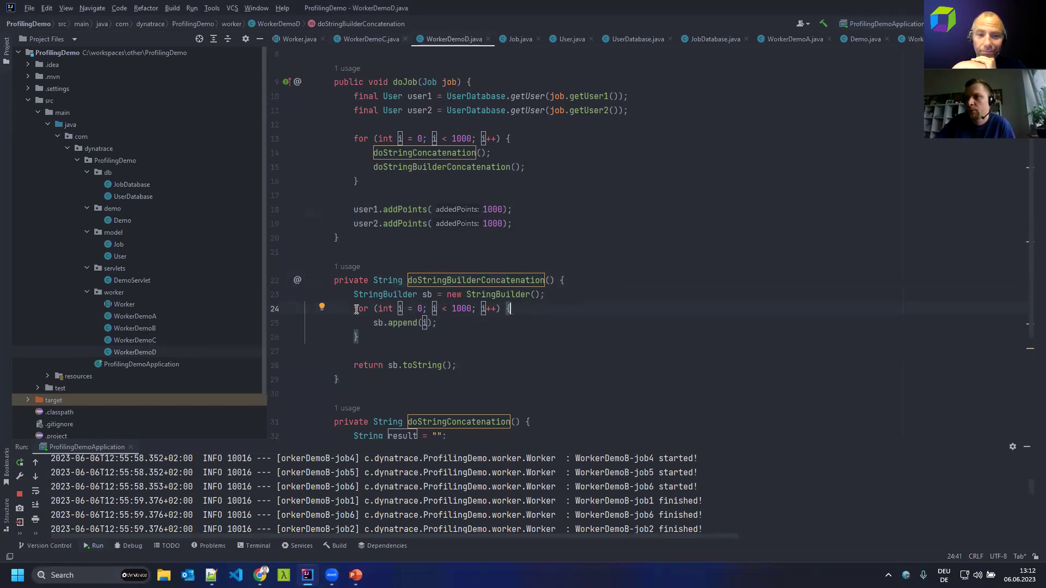
{"action": "left_click", "coordinate": [406, 335]}
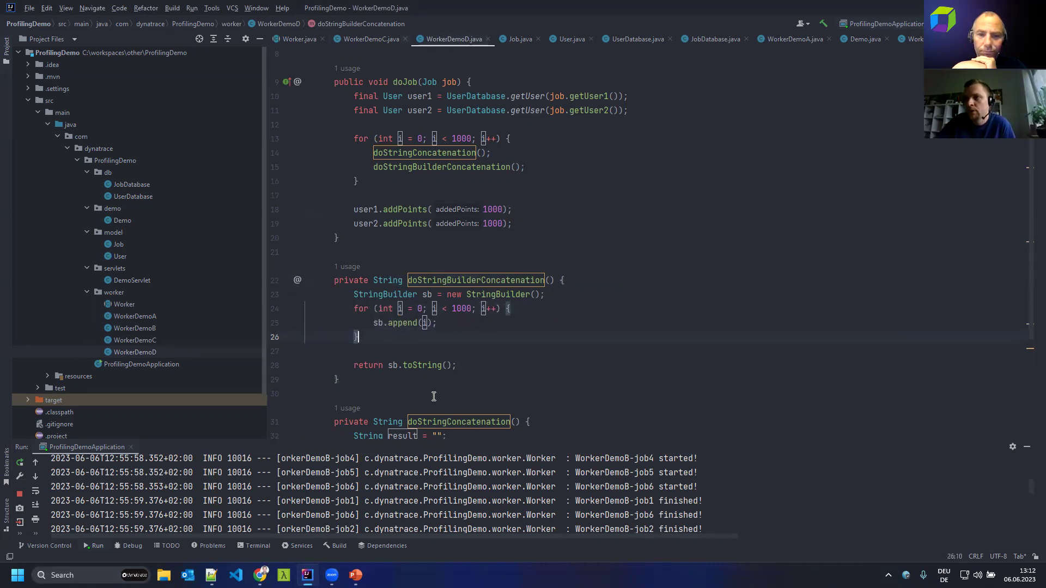
{"action": "scroll", "coordinate": [433, 396], "scroll_direction": "down", "scroll_amount": 1}
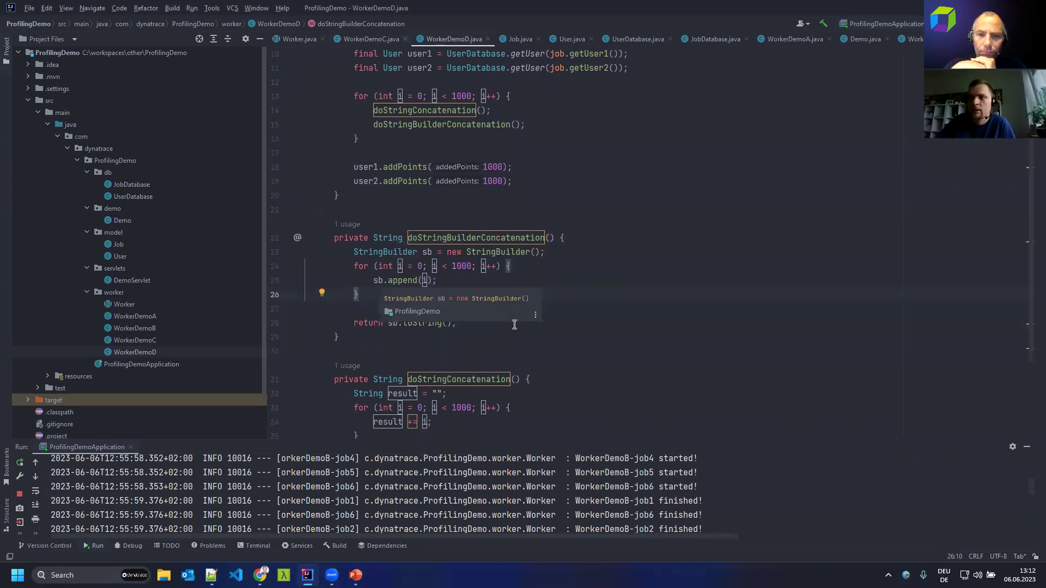
{"action": "left_click", "coordinate": [516, 325]}
{"action": "key", "text": "shift+Left"}
{"action": "key", "text": "shift+Left"}
{"action": "key", "text": "shift+Left"}
{"action": "key", "text": "shift+Left"}
{"action": "key", "text": "shift+Left"}
{"action": "key", "text": "shift+Left"}
{"action": "key", "text": "shift+Left"}
{"action": "key", "text": "shift+Left"}
{"action": "key", "text": "shift+Left"}
{"action": "key", "text": "shift+Left"}
{"action": "key", "text": "shift+Left"}
{"action": "key", "text": "shift+Left"}
{"action": "key", "text": "shift+Left"}
{"action": "key", "text": "shift+Left"}
{"action": "key", "text": "shift+Left"}
{"action": "key", "text": "shift+Left"}
{"action": "key", "text": "shift+Left"}
{"action": "key", "text": "shift+Left"}
{"action": "key", "text": "shift+Left"}
{"action": "key", "text": "shift+Left"}
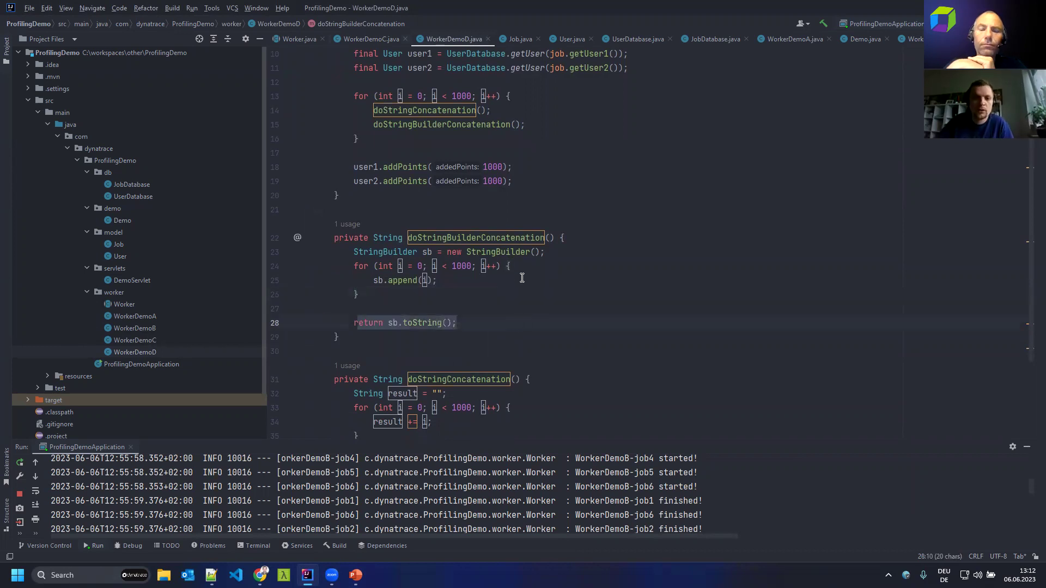
{"action": "key", "text": "End"}
Step: Compare the loops in doJob with those in the two string concatenation methods
{"action": "scroll", "coordinate": [475, 283], "scroll_direction": "up", "scroll_amount": 3}
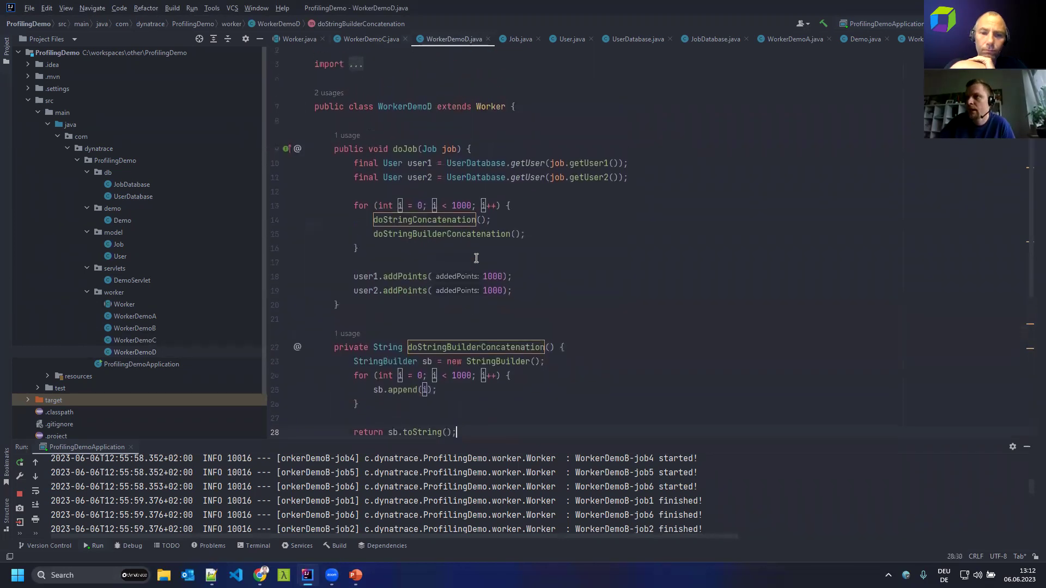
{"action": "scroll", "coordinate": [478, 249], "scroll_direction": "up", "scroll_amount": 1}
{"action": "scroll", "coordinate": [467, 220], "scroll_direction": "down", "scroll_amount": 4}
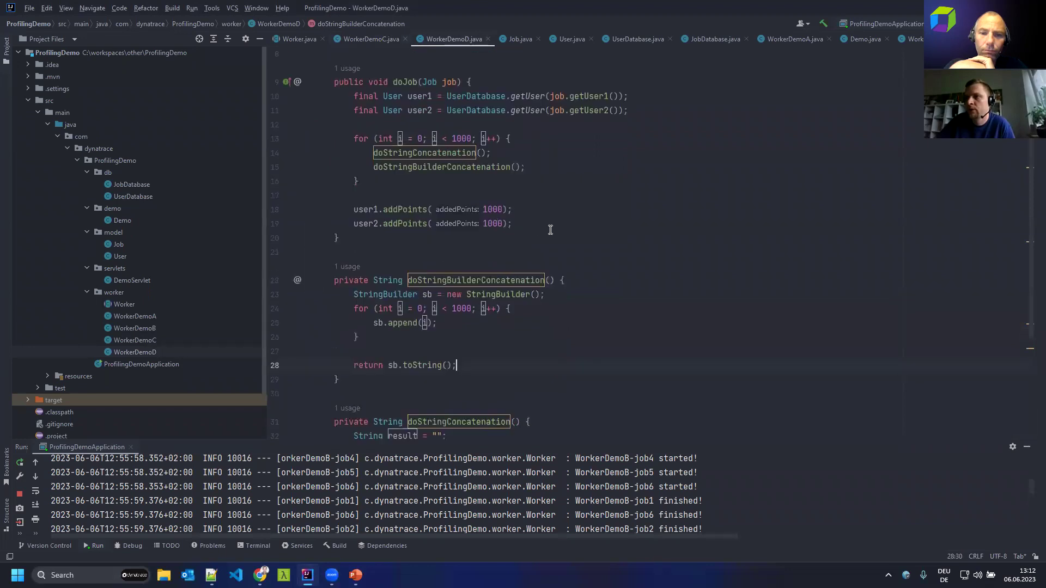
{"action": "double_click", "coordinate": [462, 223]}
{"action": "scroll", "coordinate": [463, 223], "scroll_direction": "up", "scroll_amount": 4}
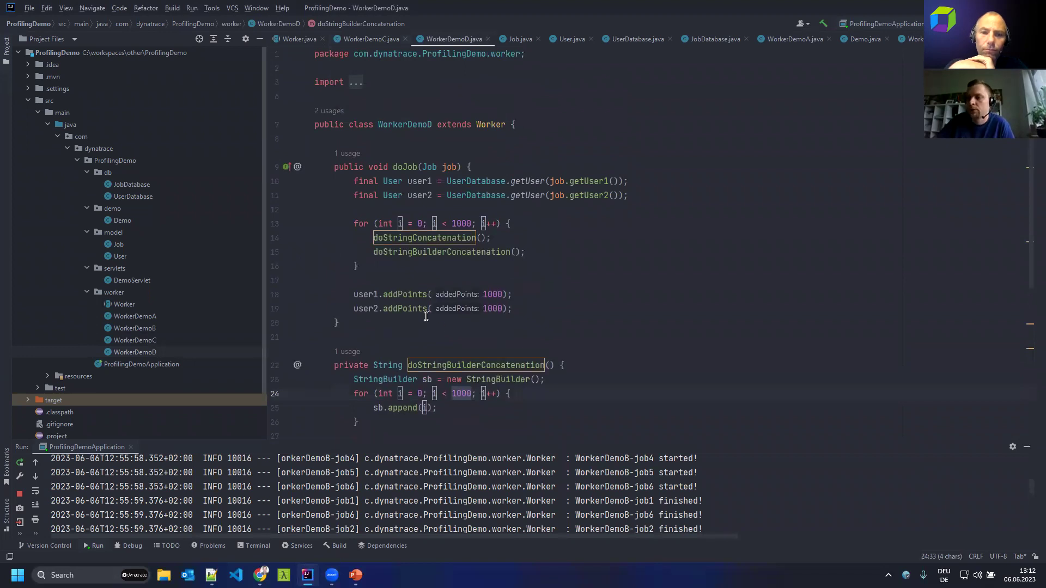
{"action": "scroll", "coordinate": [463, 282], "scroll_direction": "down", "scroll_amount": 2}
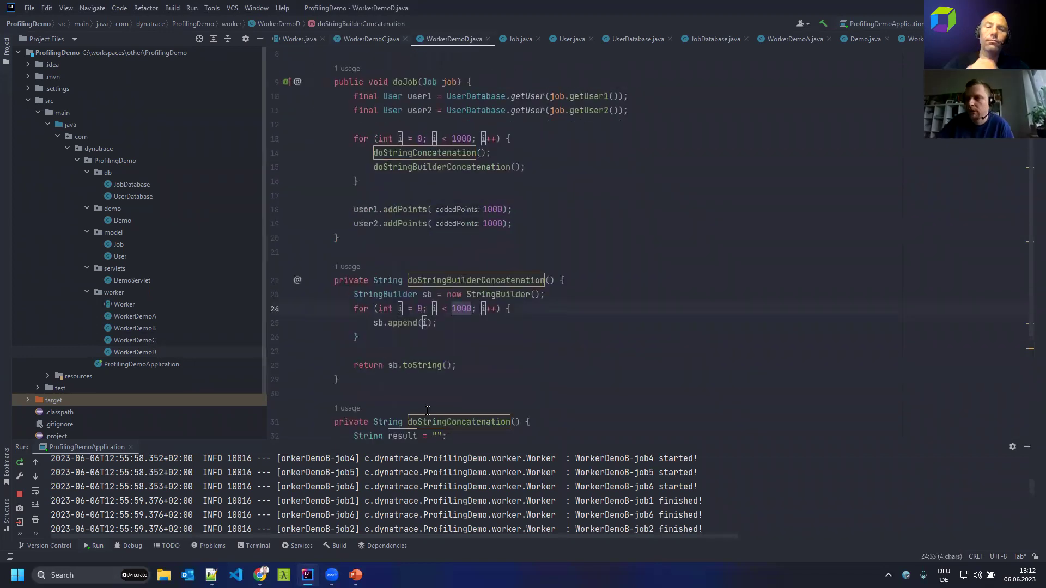
{"action": "scroll", "coordinate": [427, 409], "scroll_direction": "down", "scroll_amount": 1}
{"action": "scroll", "coordinate": [305, 229], "scroll_direction": "down", "scroll_amount": 1}
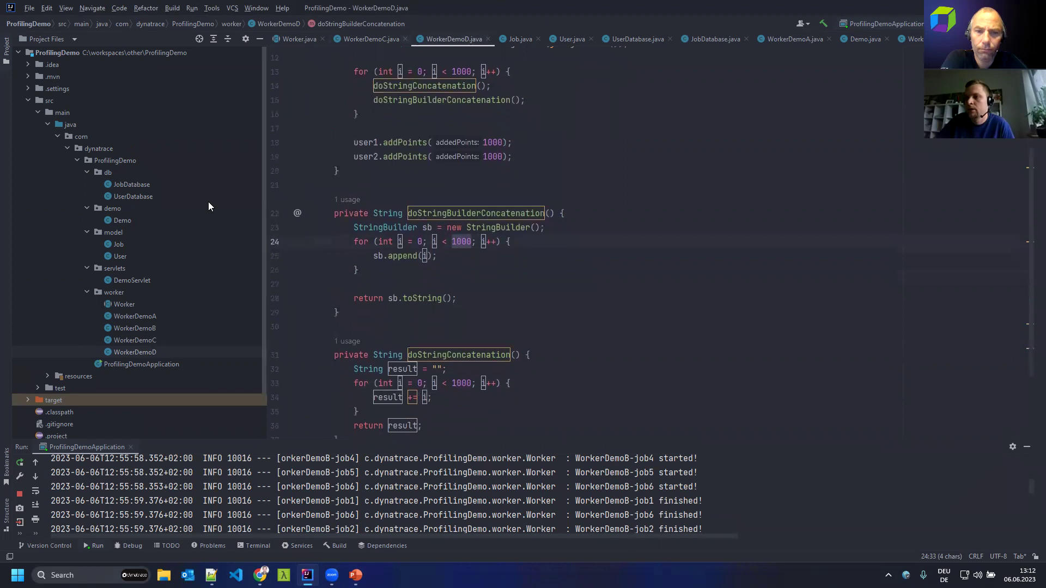
Step: Switch to Dynatrace in the browser, open memory profiling for com.dynatrace.ProfilingDemo.ProfilingDemoApplication and set the timeframe to the last 10 minutes
{"action": "key", "text": "alt+Tab"}
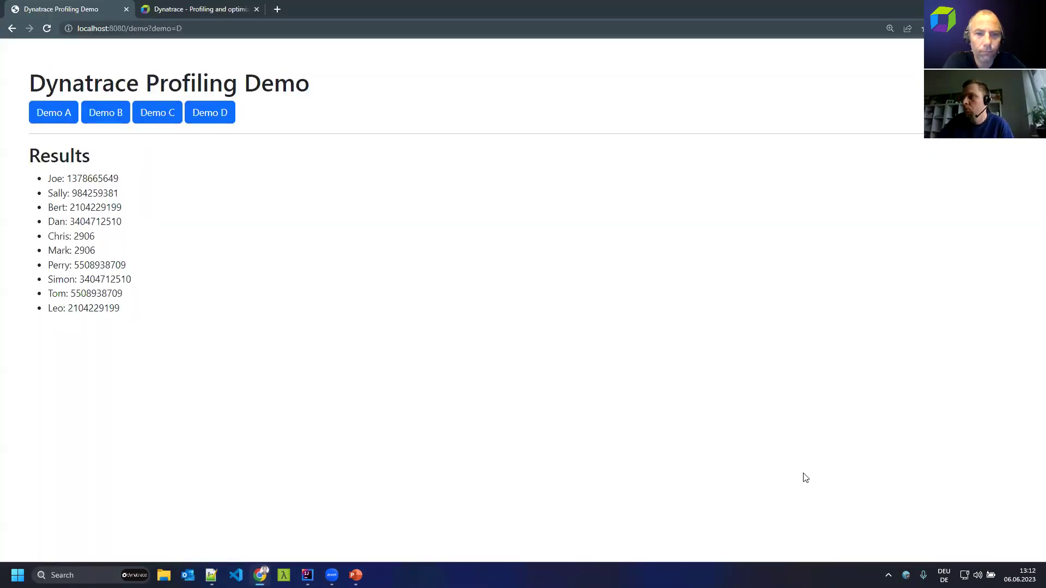
{"action": "key", "text": "ctrl+Tab"}
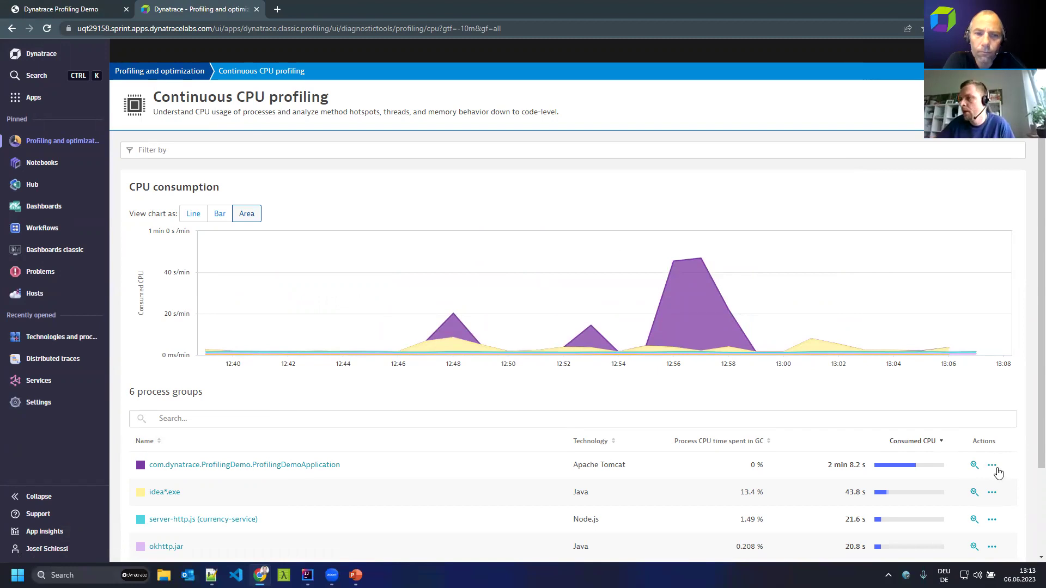
{"action": "left_click", "coordinate": [401, 332]}
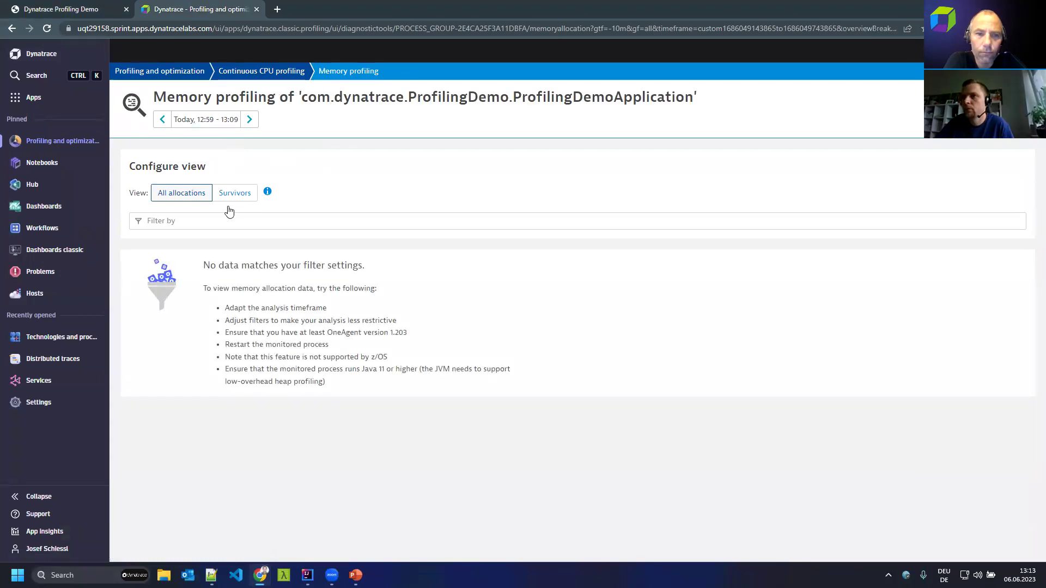
{"action": "left_click", "coordinate": [206, 119]}
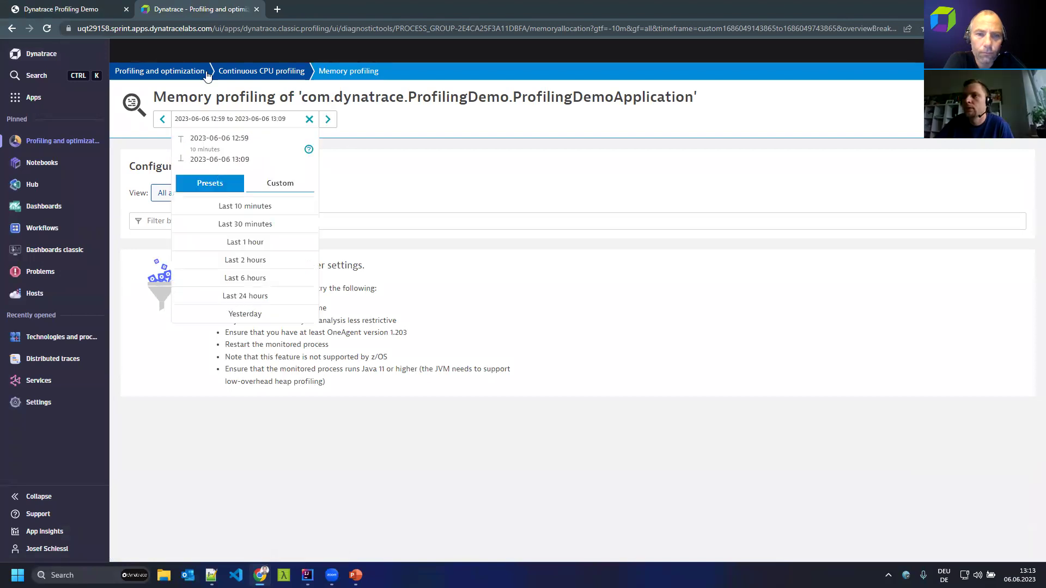
{"action": "left_click", "coordinate": [202, 206]}
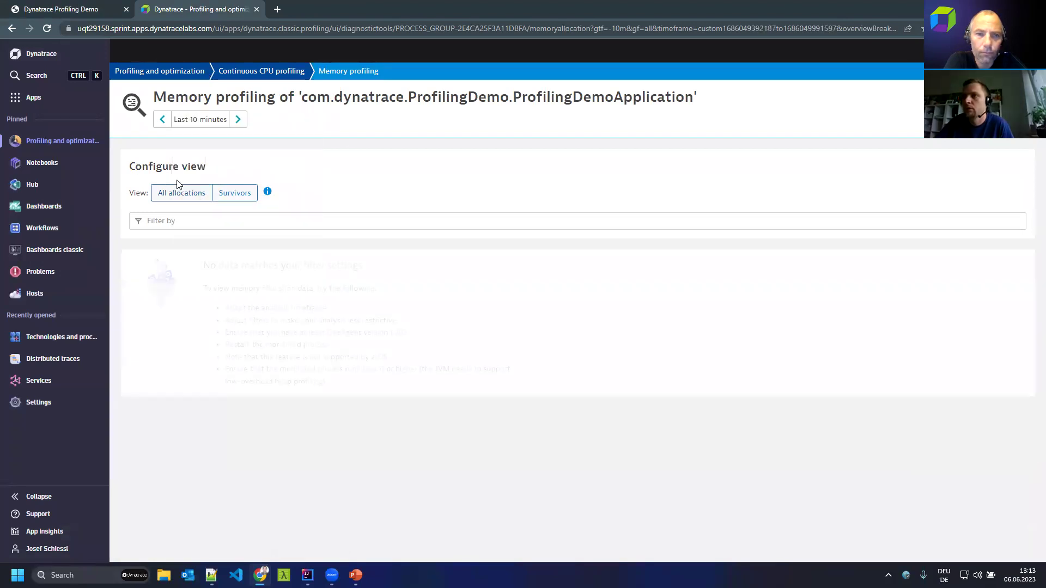
Step: Run Demo D once more on the demo page and refresh the memory profiling view
{"action": "key", "text": "ctrl+shift+Tab"}
{"action": "key", "text": "Return"}
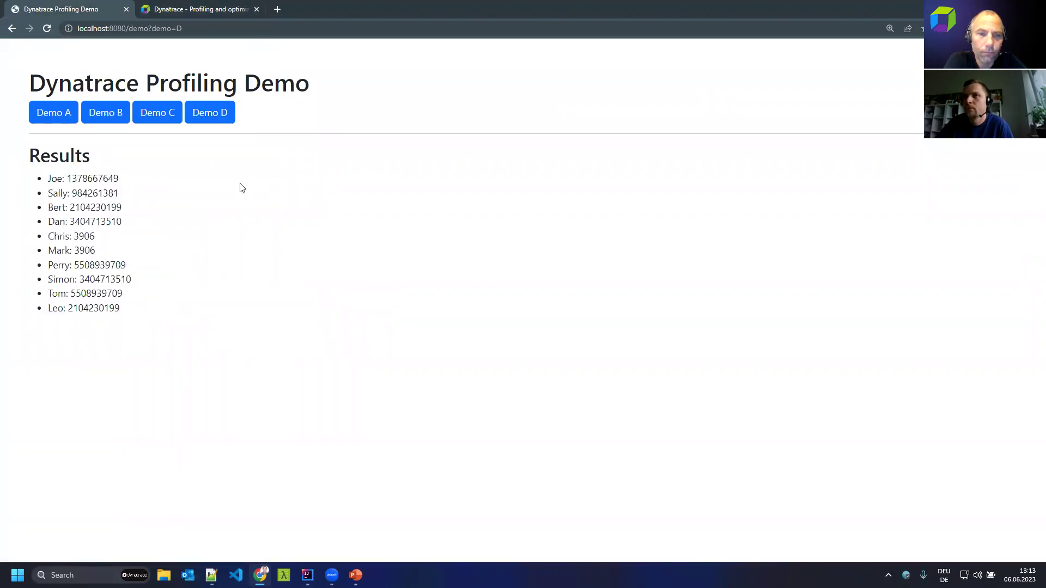
{"action": "key", "text": "ctrl+Tab"}
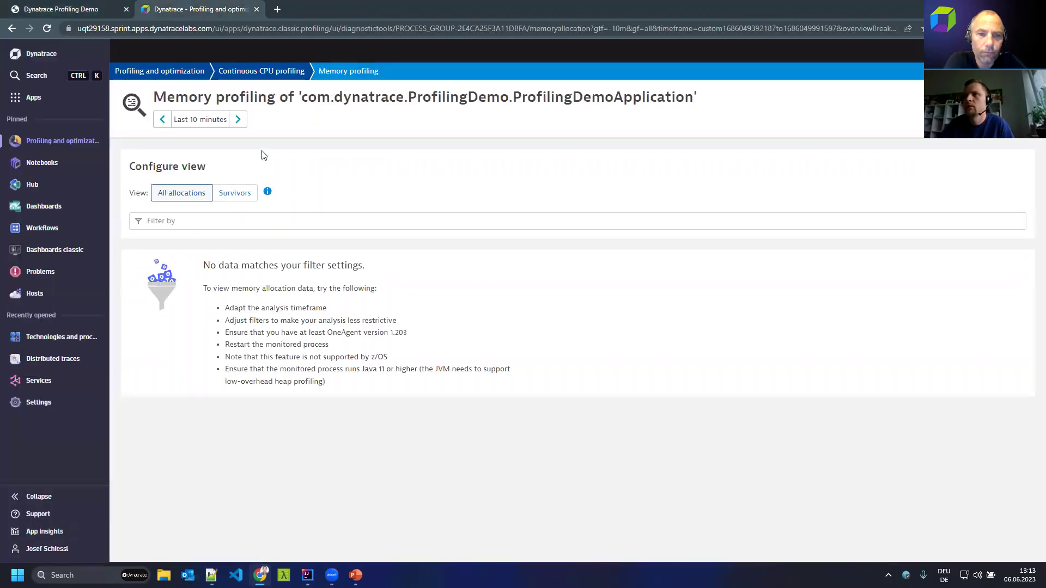
{"action": "key", "text": "F5"}
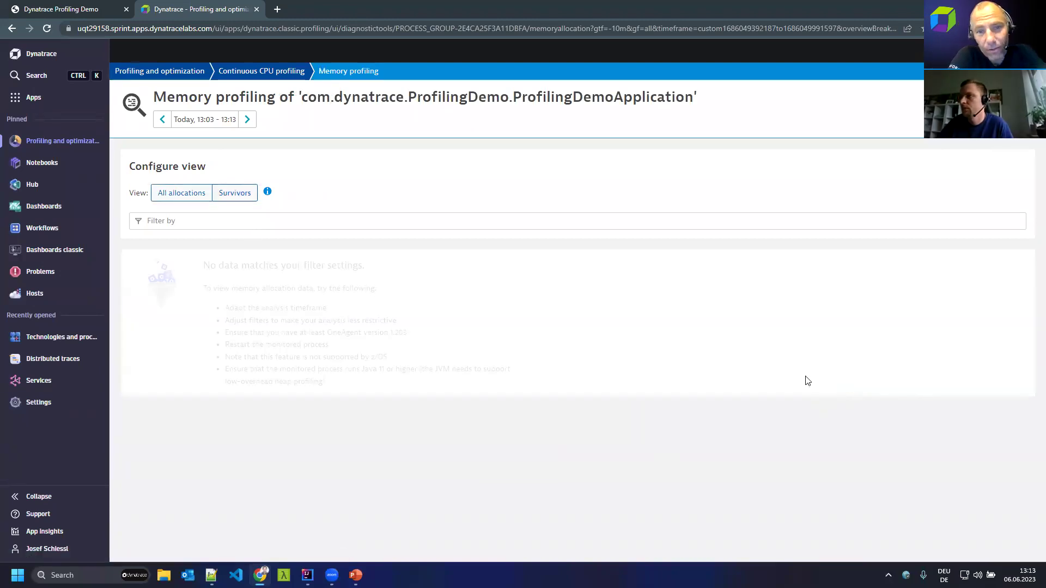
Step: Examine the memory allocations chart and flame graph for the 12:43 - 13:13 timeframe
{"action": "scroll", "coordinate": [806, 378], "scroll_direction": "down", "scroll_amount": 1}
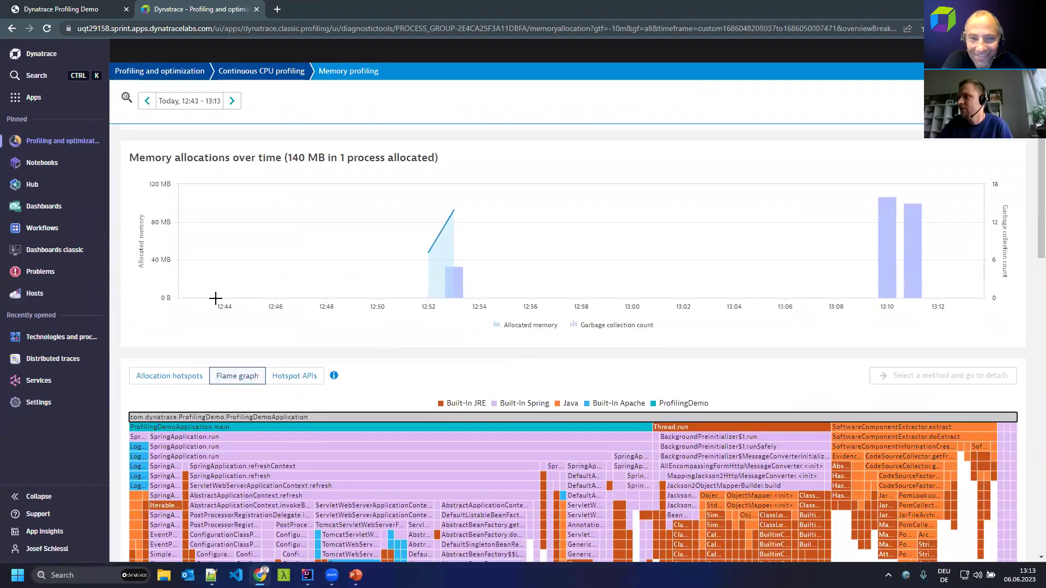
{"action": "scroll", "coordinate": [247, 219], "scroll_direction": "up", "scroll_amount": 1}
{"action": "scroll", "coordinate": [221, 128], "scroll_direction": "up", "scroll_amount": 1}
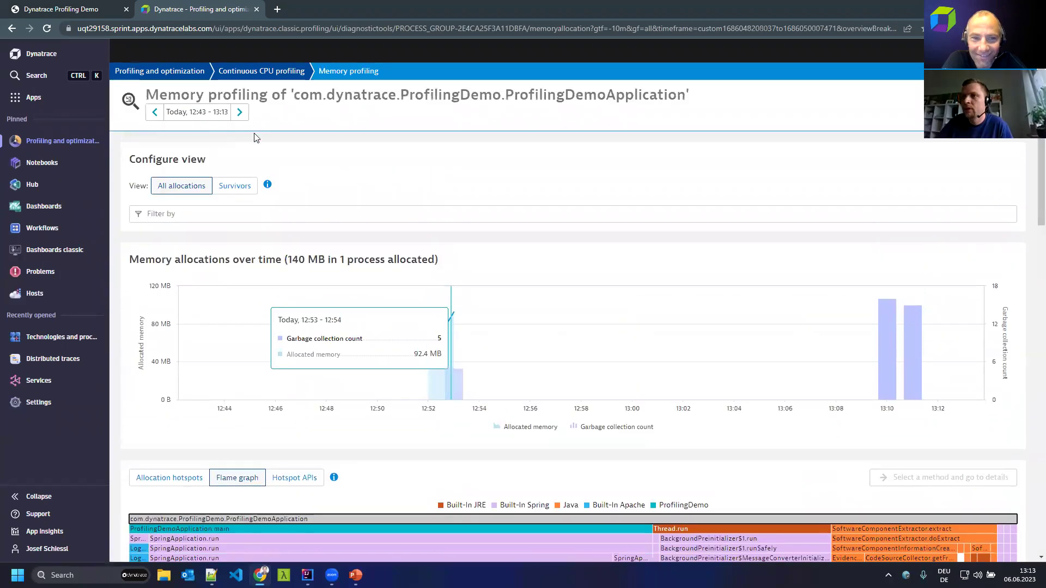
{"action": "scroll", "coordinate": [311, 458], "scroll_direction": "down", "scroll_amount": 1}
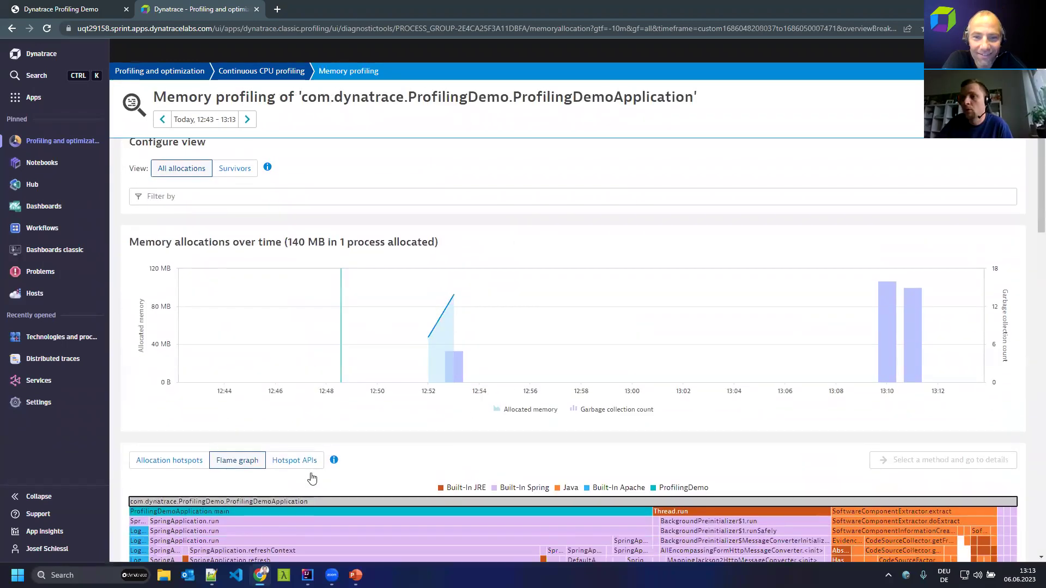
{"action": "scroll", "coordinate": [283, 234], "scroll_direction": "down", "scroll_amount": 2}
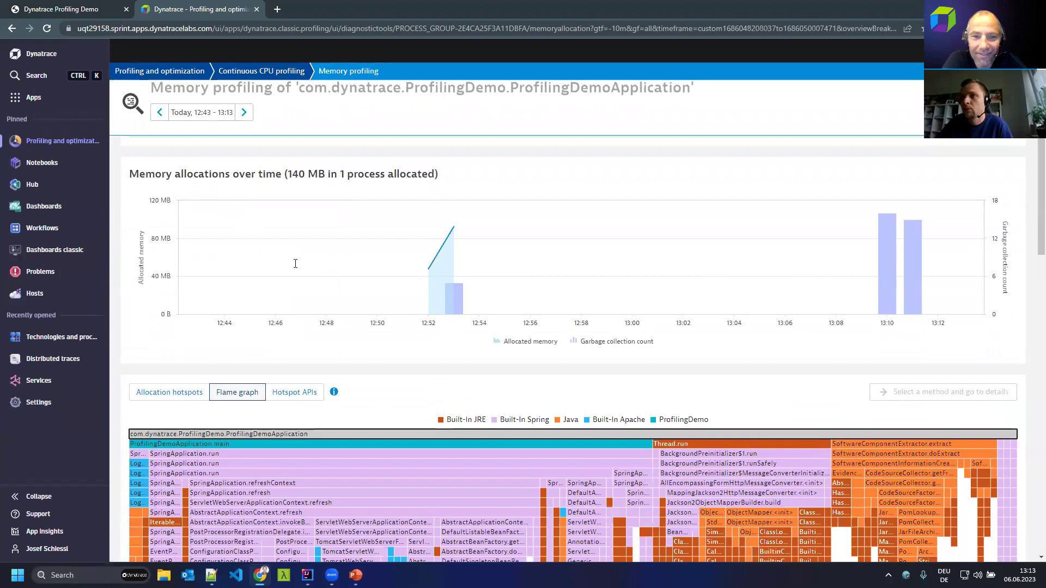
Step: Inspect the call stacks below ProfilingDemoApplication.main and the narrow stacks at the far end of the unfiltered flame graph
{"action": "scroll", "coordinate": [307, 268], "scroll_direction": "down", "scroll_amount": 1}
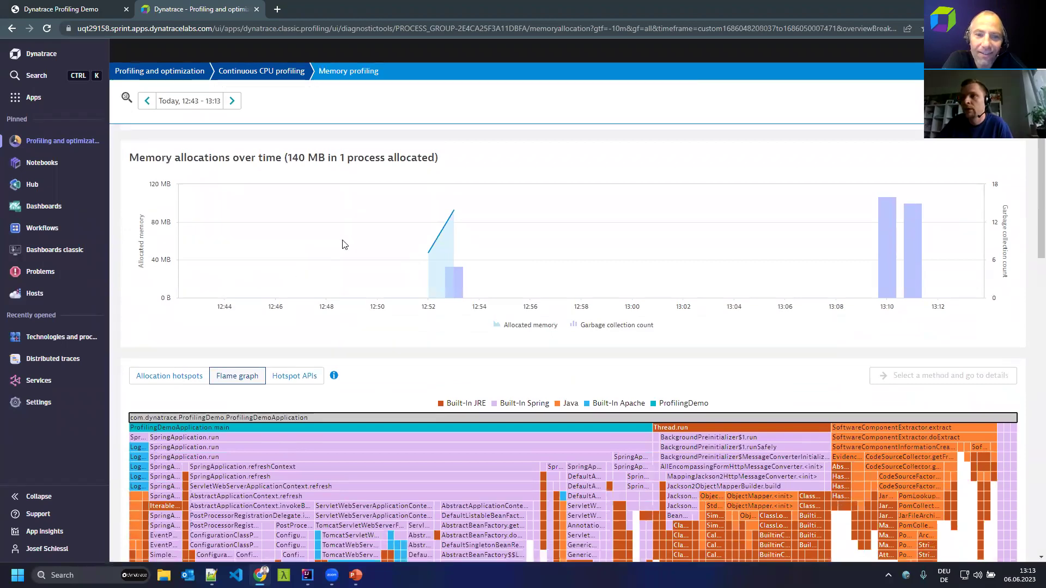
{"action": "scroll", "coordinate": [425, 256], "scroll_direction": "down", "scroll_amount": 1}
{"action": "scroll", "coordinate": [381, 278], "scroll_direction": "up", "scroll_amount": 3}
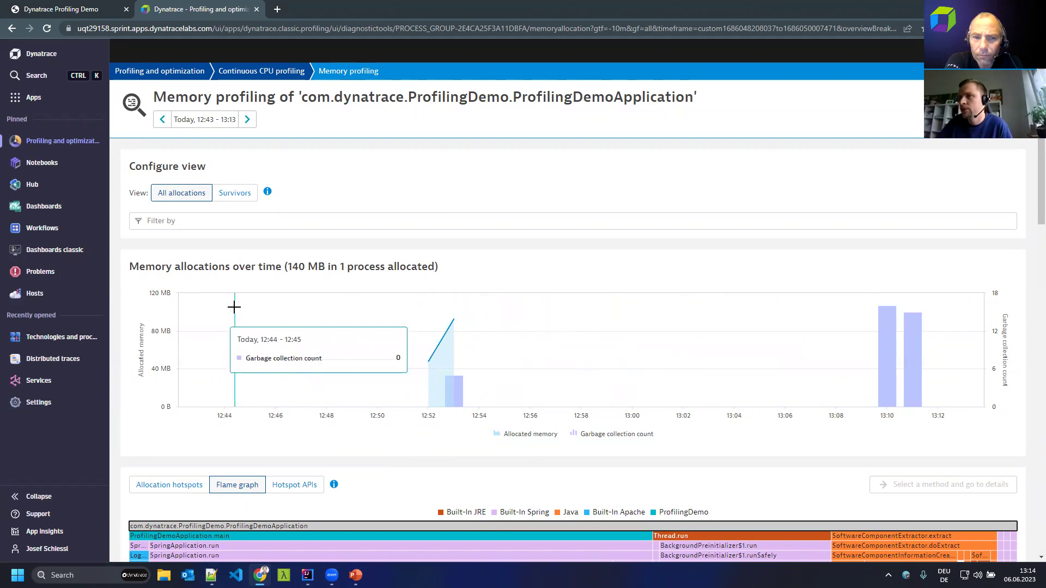
{"action": "scroll", "coordinate": [246, 368], "scroll_direction": "down", "scroll_amount": 1}
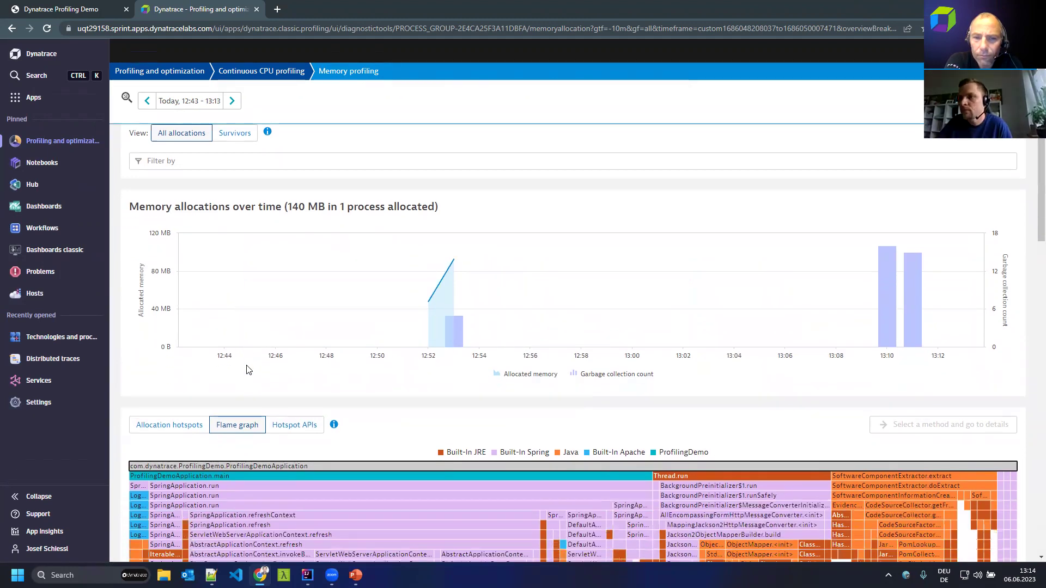
{"action": "scroll", "coordinate": [196, 335], "scroll_direction": "down", "scroll_amount": 1}
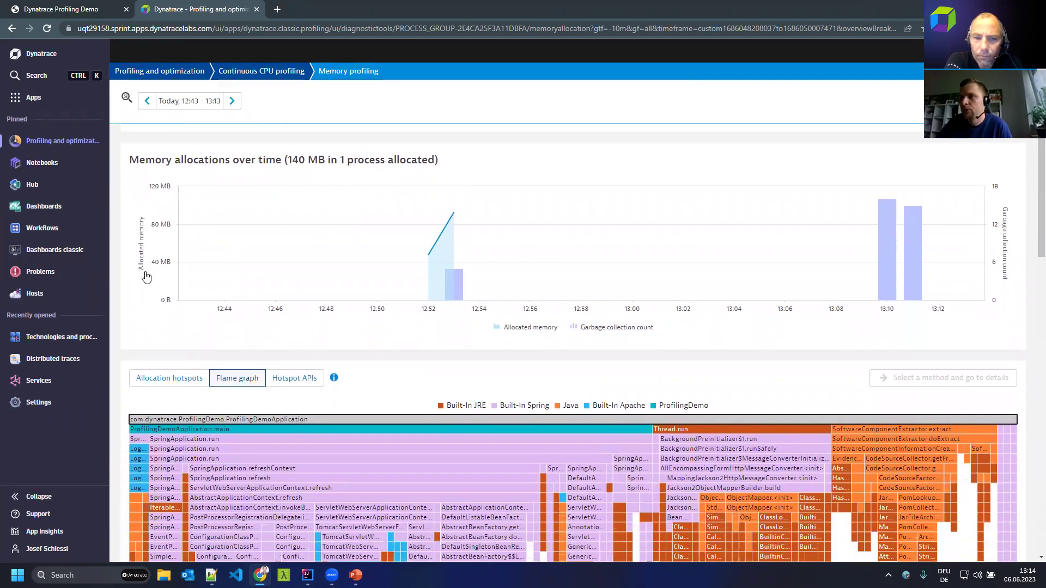
{"action": "scroll", "coordinate": [116, 302], "scroll_direction": "down", "scroll_amount": 3}
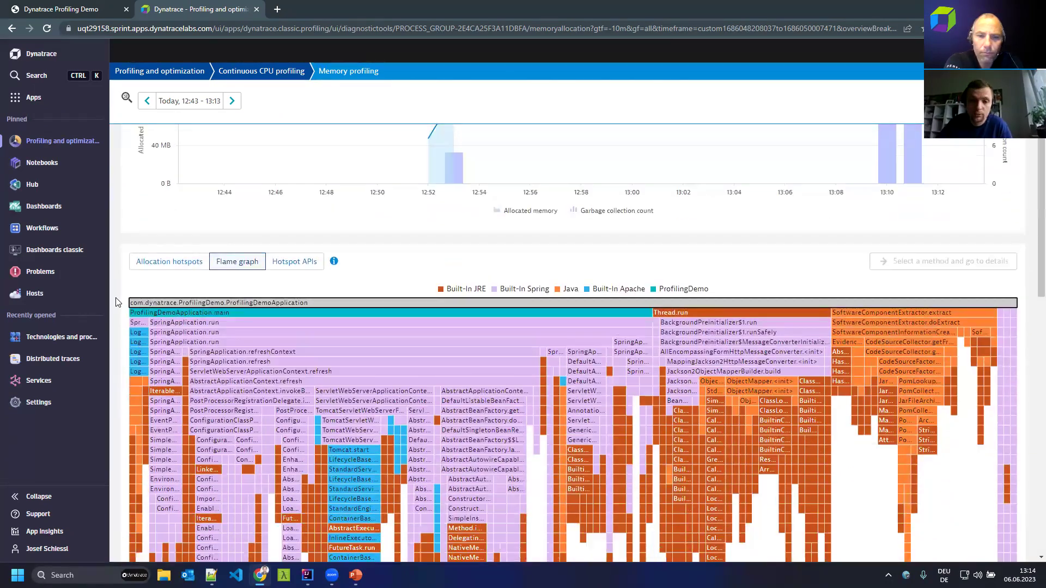
{"action": "scroll", "coordinate": [133, 203], "scroll_direction": "down", "scroll_amount": 1}
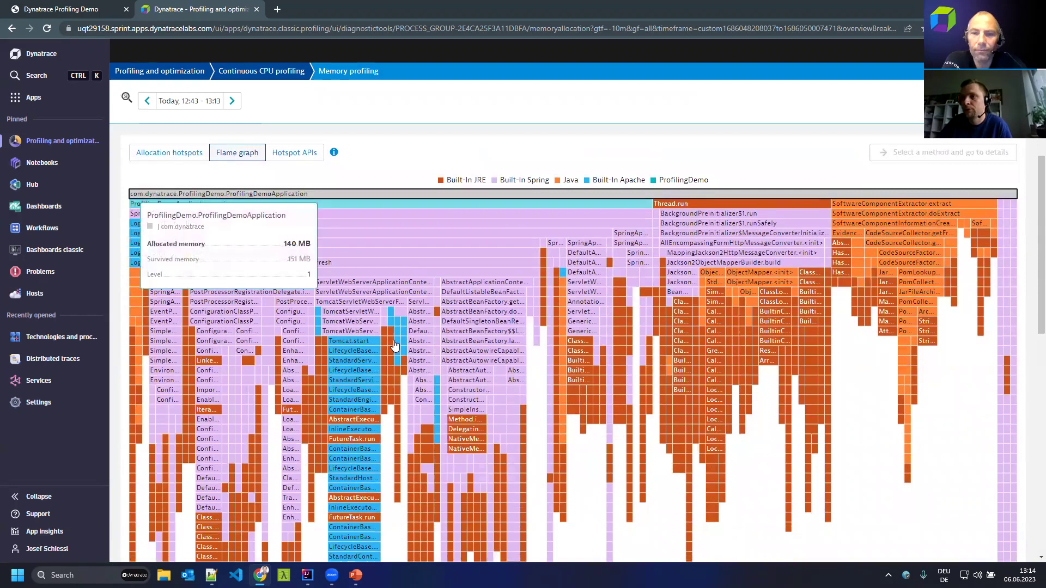
{"action": "scroll", "coordinate": [391, 346], "scroll_direction": "down", "scroll_amount": 2}
{"action": "scroll", "coordinate": [391, 346], "scroll_direction": "up", "scroll_amount": 2}
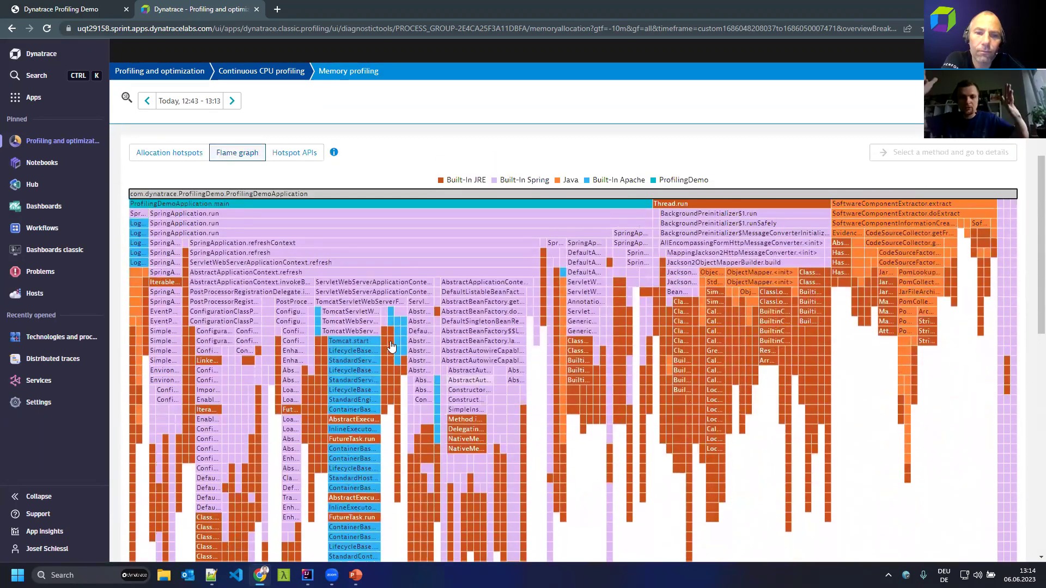
{"action": "mouse_move", "coordinate": [391, 345]}
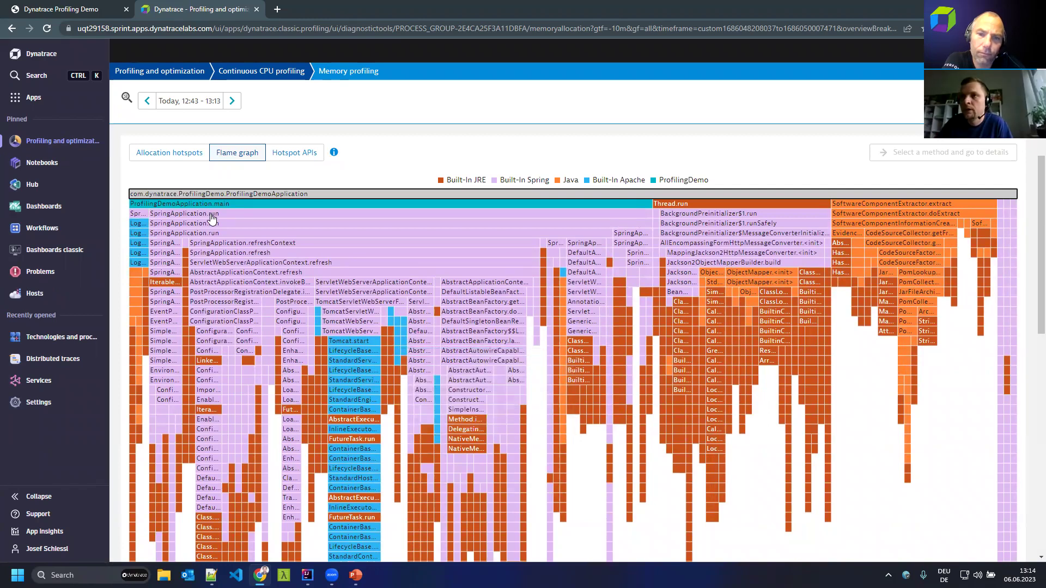
{"action": "mouse_move", "coordinate": [191, 218]}
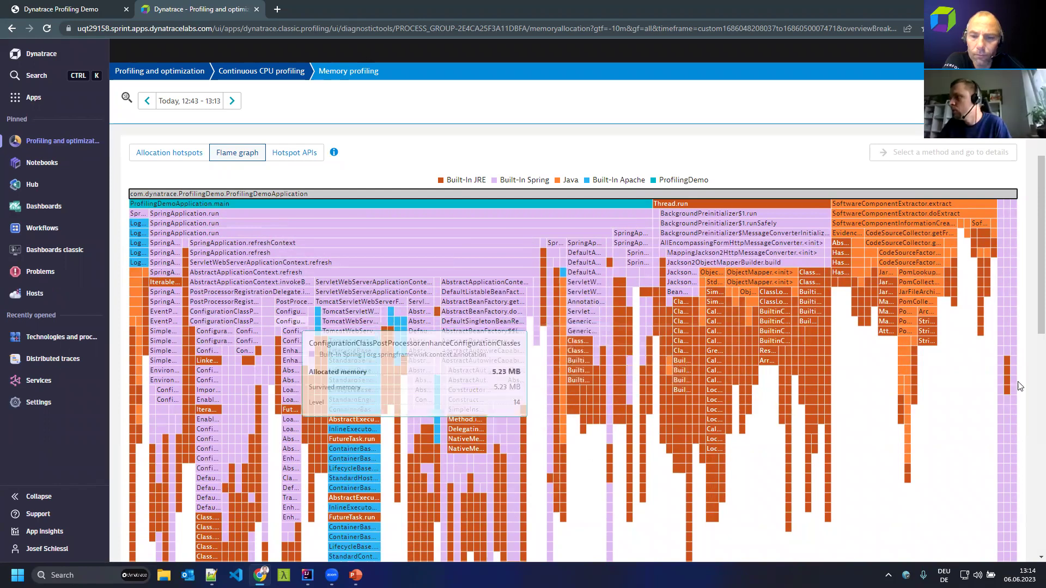
{"action": "scroll", "coordinate": [1005, 385], "scroll_direction": "down", "scroll_amount": 7}
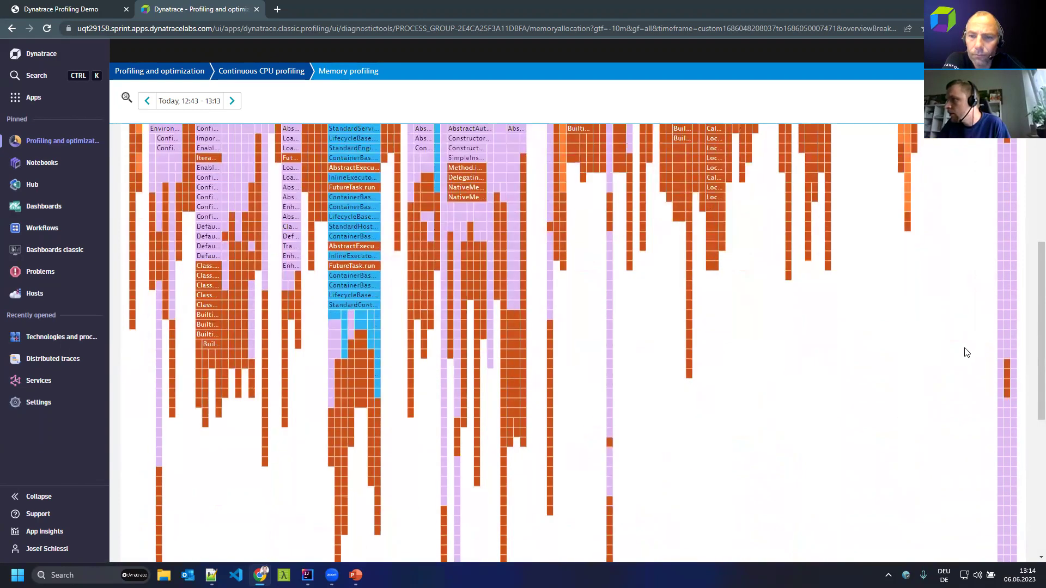
{"action": "scroll", "coordinate": [221, 225], "scroll_direction": "up", "scroll_amount": 1}
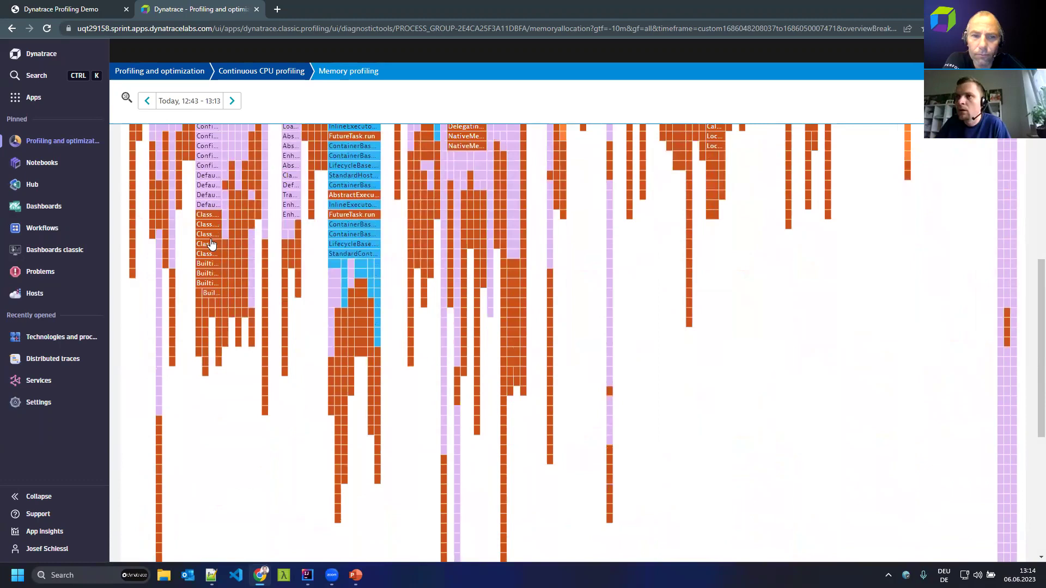
{"action": "scroll", "coordinate": [211, 244], "scroll_direction": "up", "scroll_amount": 1}
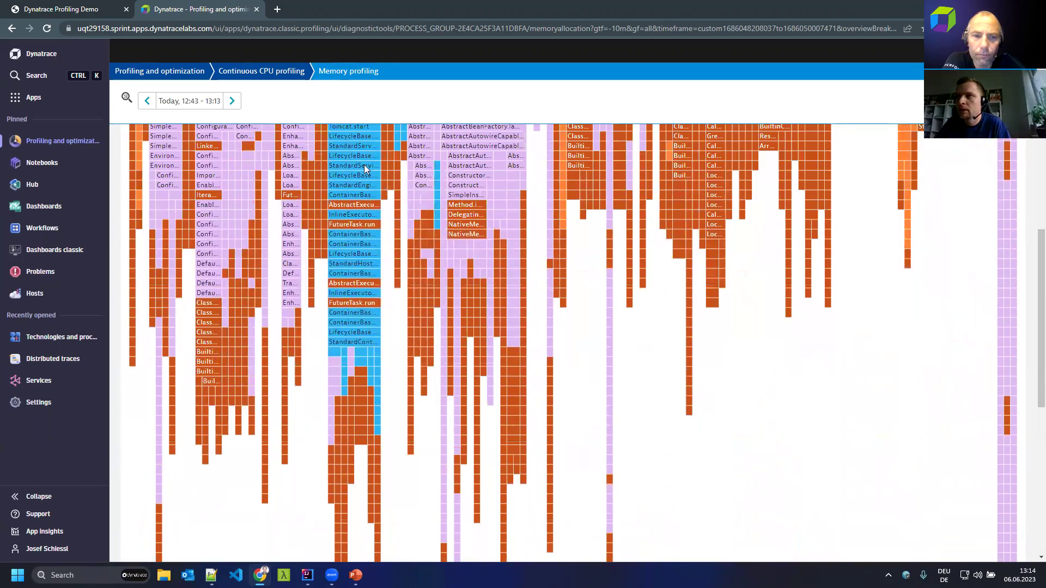
{"action": "scroll", "coordinate": [364, 165], "scroll_direction": "up", "scroll_amount": 2}
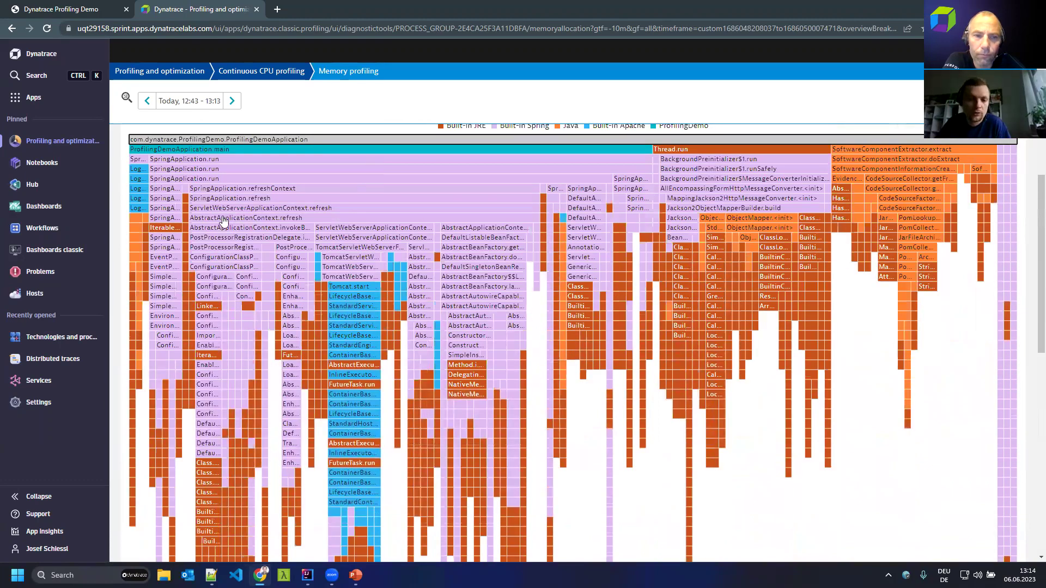
Step: Filter the memory profiling view by API DemoD and review the allocated memory over time
{"action": "scroll", "coordinate": [222, 221], "scroll_direction": "up", "scroll_amount": 5}
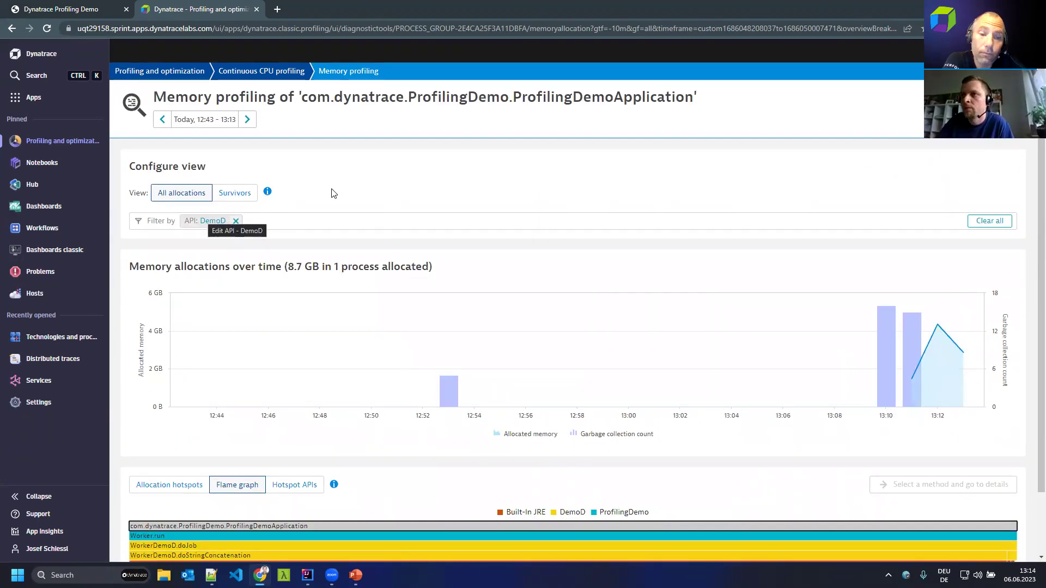
{"action": "scroll", "coordinate": [364, 292], "scroll_direction": "down", "scroll_amount": 1}
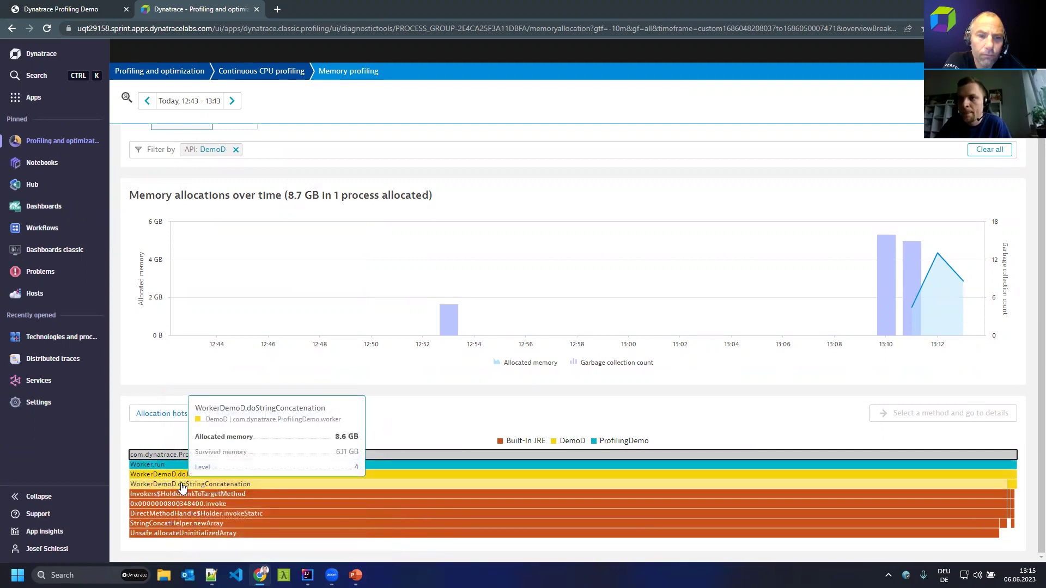
{"action": "scroll", "coordinate": [288, 361], "scroll_direction": "up", "scroll_amount": 2}
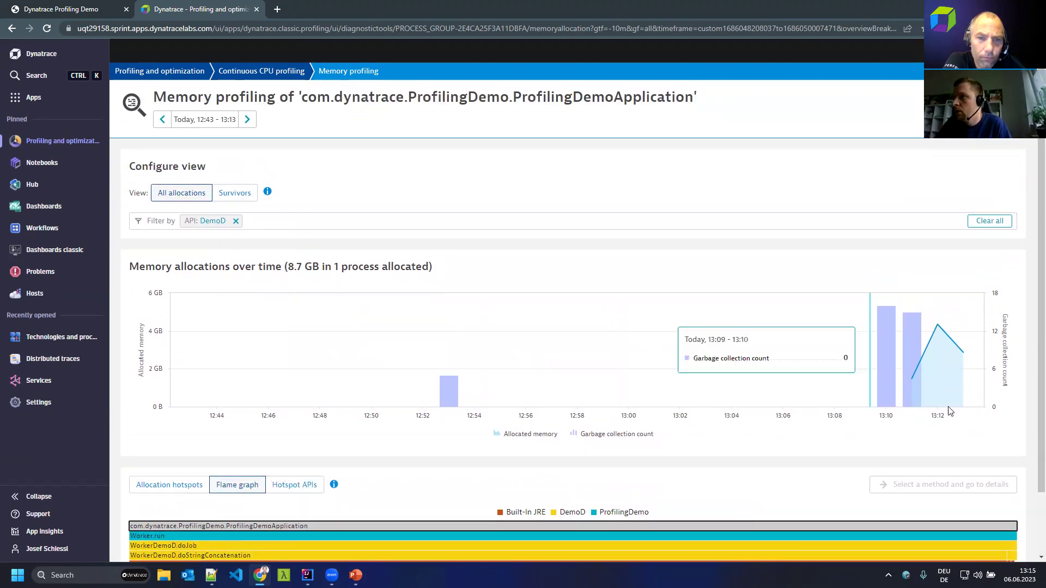
{"action": "mouse_move", "coordinate": [287, 266]}
{"action": "left_mouse_down"}
{"action": "mouse_move", "coordinate": [313, 266]}
{"action": "mouse_move", "coordinate": [302, 266]}
{"action": "left_mouse_up"}
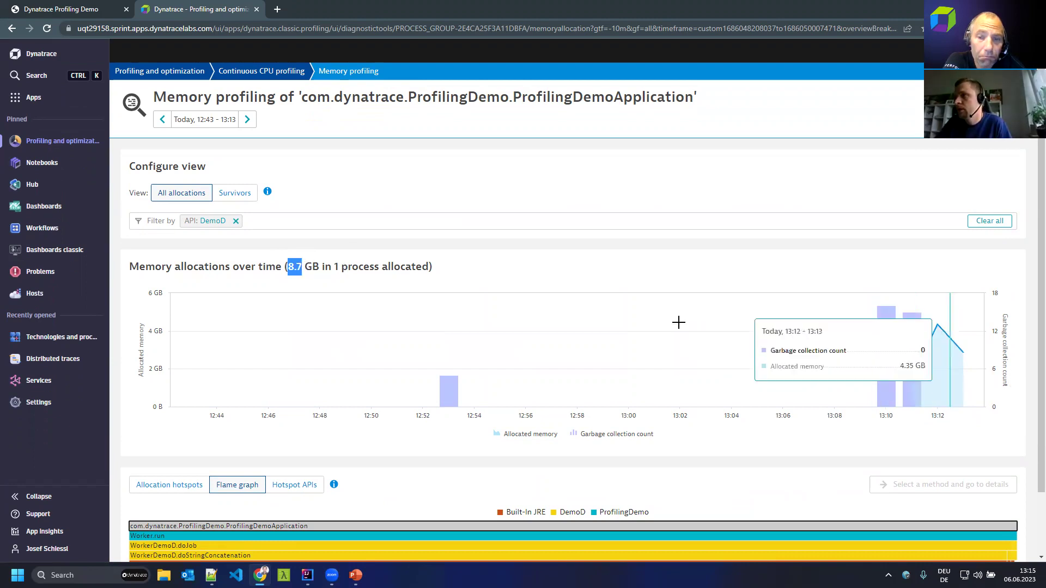
{"action": "left_click", "coordinate": [474, 266]}
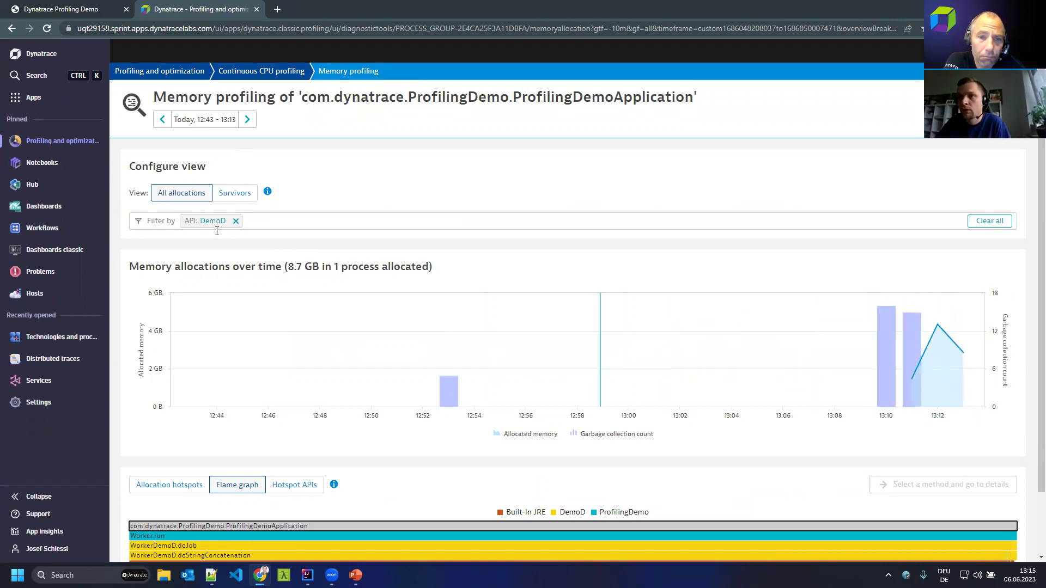
Step: Focus the DemoD flame graph on WorkerDemoD.doStringBuilderConcatenation and open the methods it calls
{"action": "scroll", "coordinate": [335, 391], "scroll_direction": "down", "scroll_amount": 1}
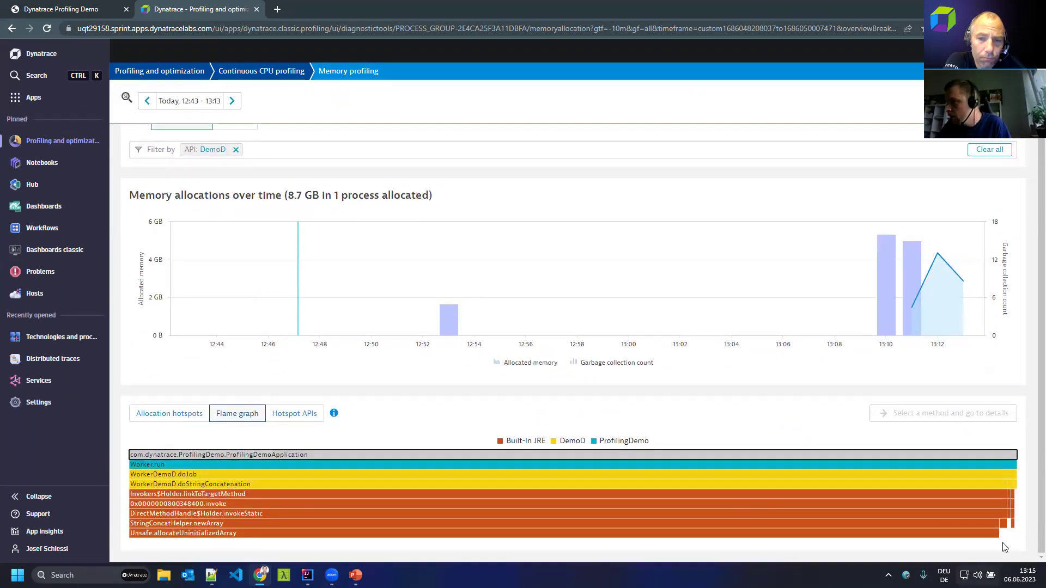
{"action": "mouse_move", "coordinate": [1011, 488]}
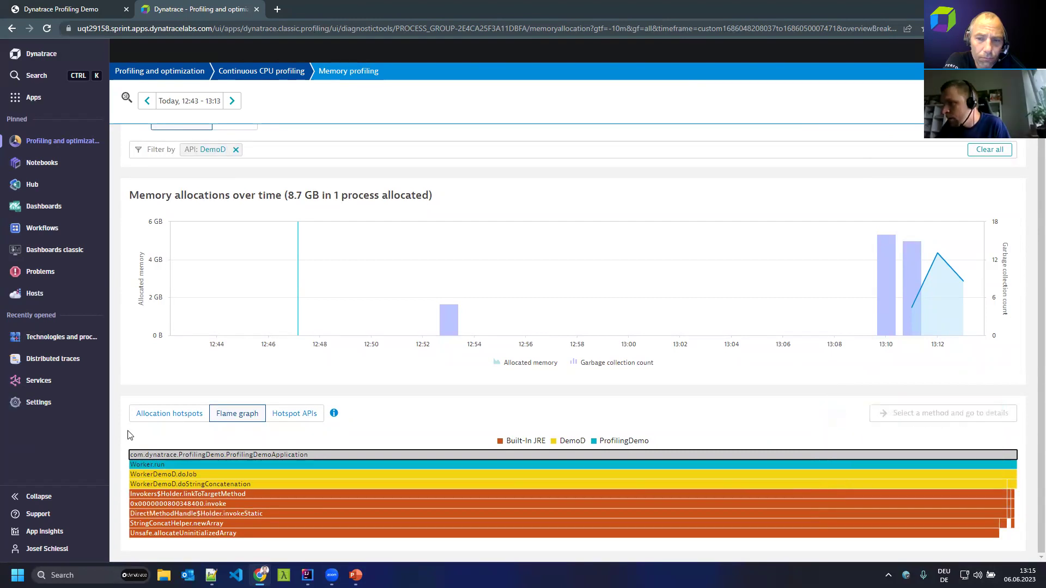
{"action": "mouse_move", "coordinate": [207, 474]}
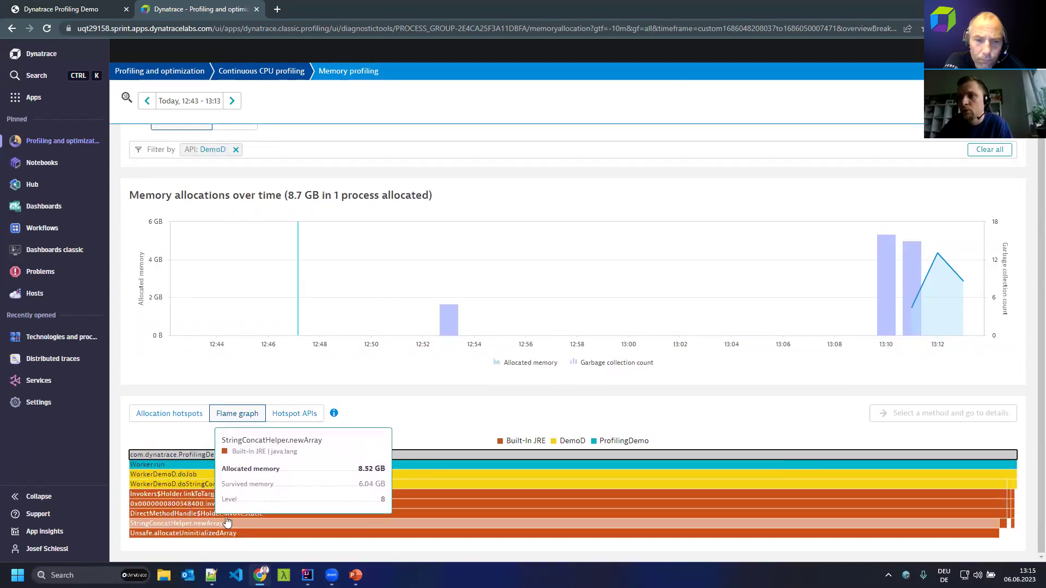
{"action": "left_click", "coordinate": [1011, 485]}
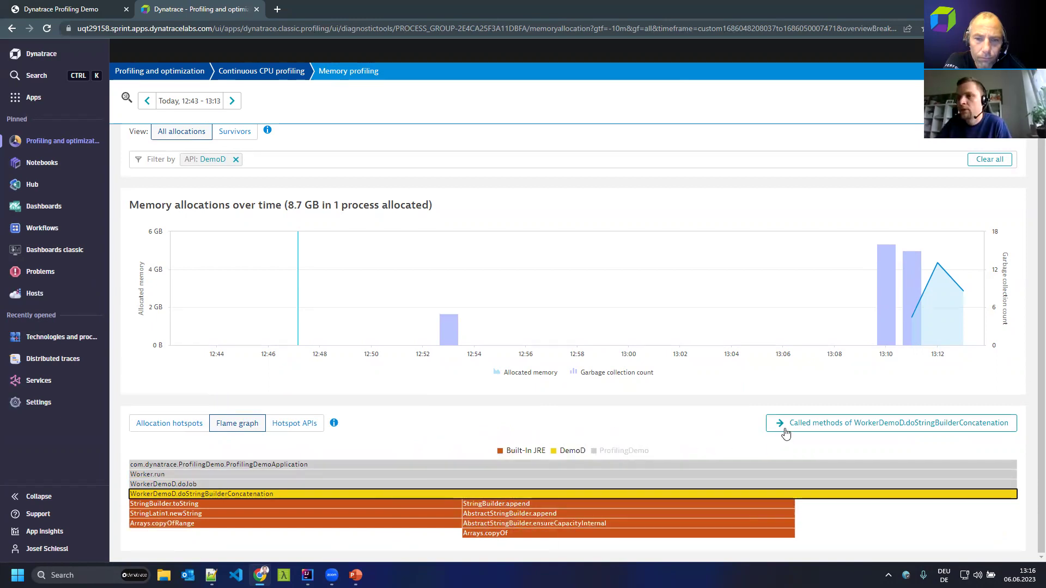
{"action": "left_click", "coordinate": [781, 429]}
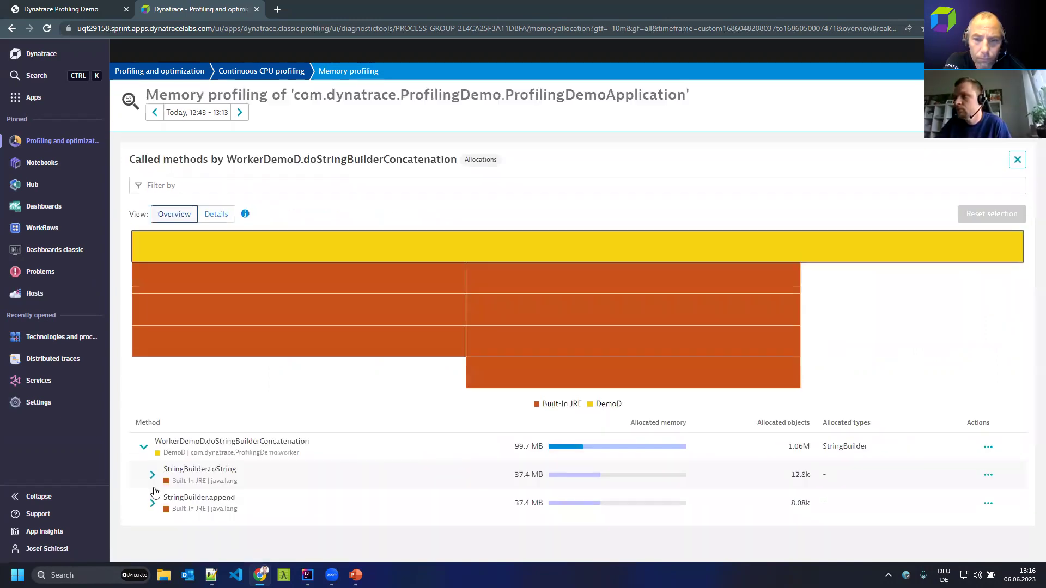
Step: Close the called methods view and examine allocated memory and types for WorkerDemoD.doStringConcatenation in the allocation hotspots
{"action": "key", "text": "Escape"}
{"action": "left_click", "coordinate": [185, 488]}
{"action": "scroll", "coordinate": [197, 482], "scroll_direction": "down", "scroll_amount": 1}
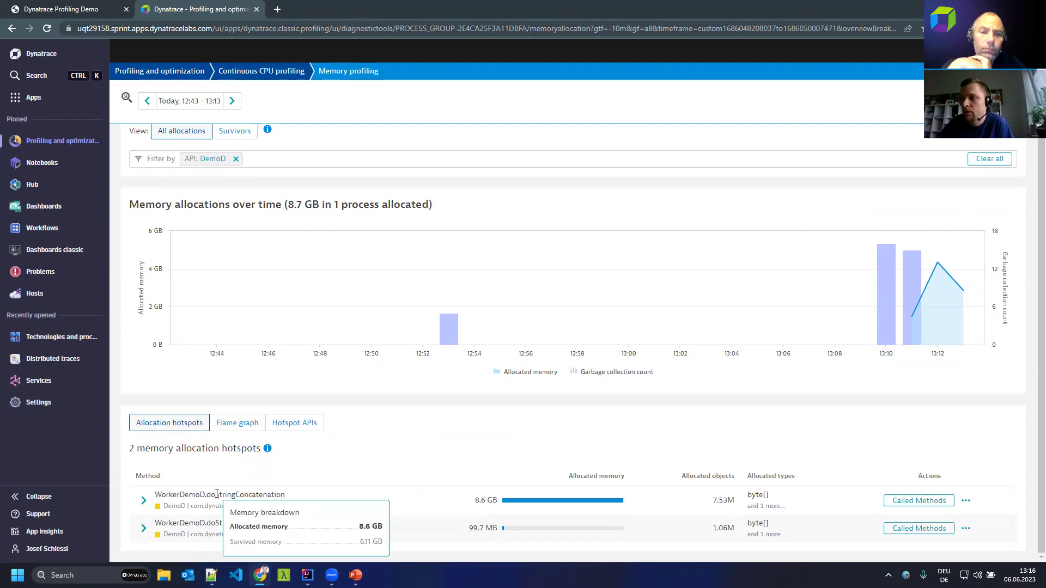
{"action": "scroll", "coordinate": [229, 526], "scroll_direction": "up", "scroll_amount": 3}
{"action": "scroll", "coordinate": [220, 523], "scroll_direction": "down", "scroll_amount": 3}
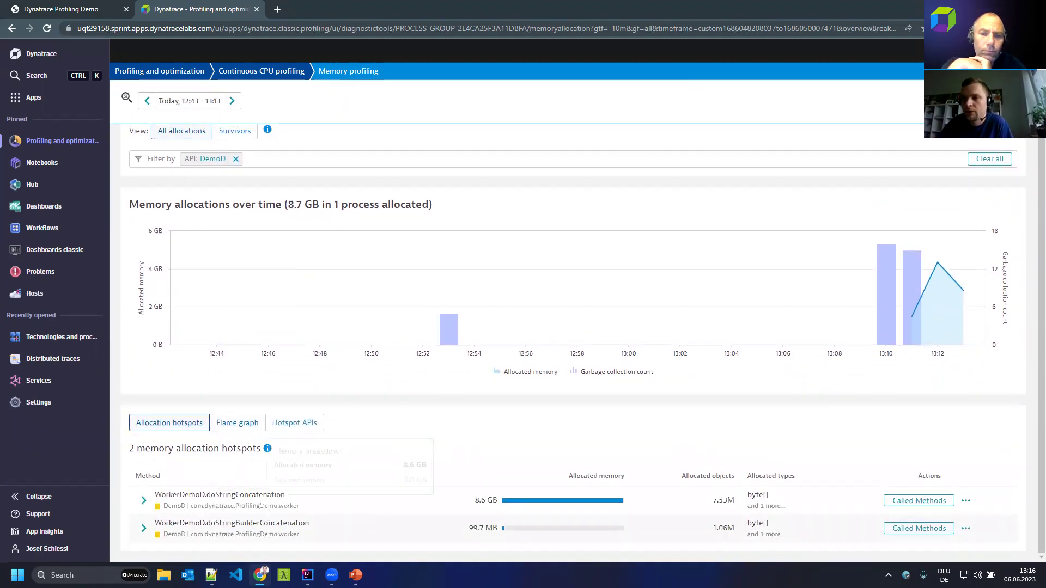
{"action": "right_click", "coordinate": [259, 507]}
{"action": "key", "text": "Escape"}
{"action": "mouse_move", "coordinate": [321, 499]}
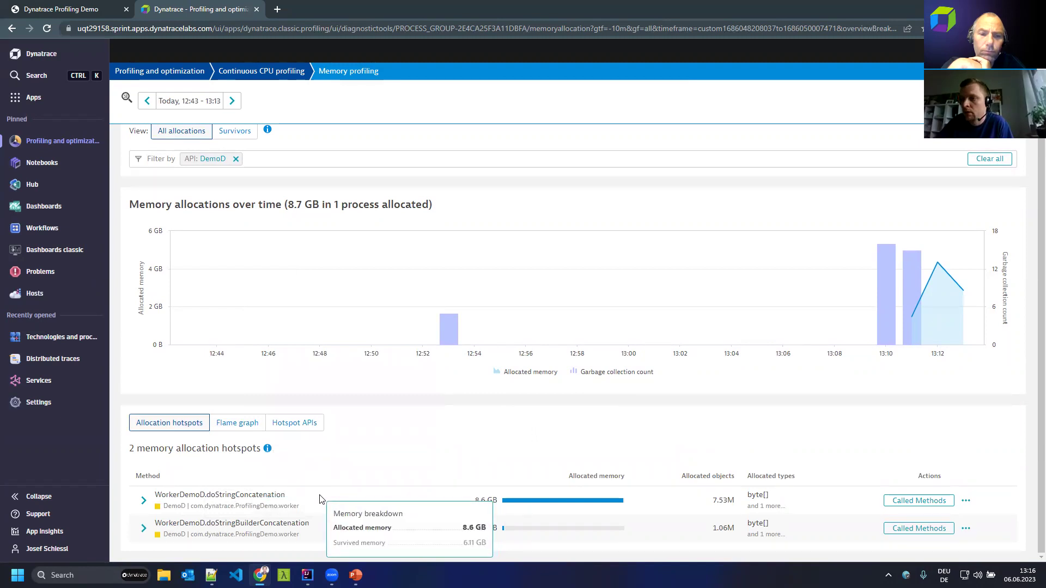
{"action": "mouse_move", "coordinate": [764, 505]}
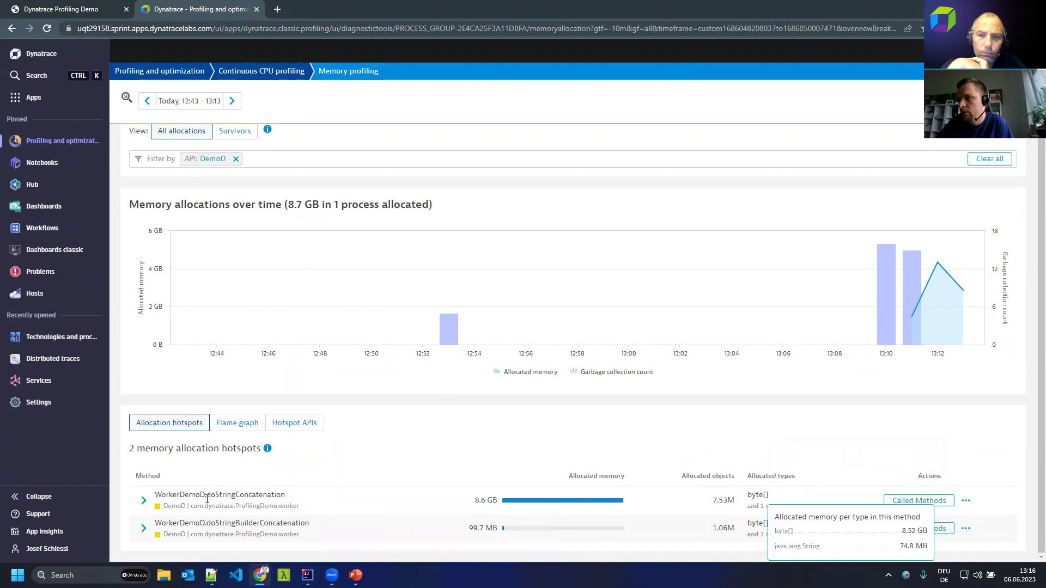
{"action": "mouse_move", "coordinate": [526, 511]}
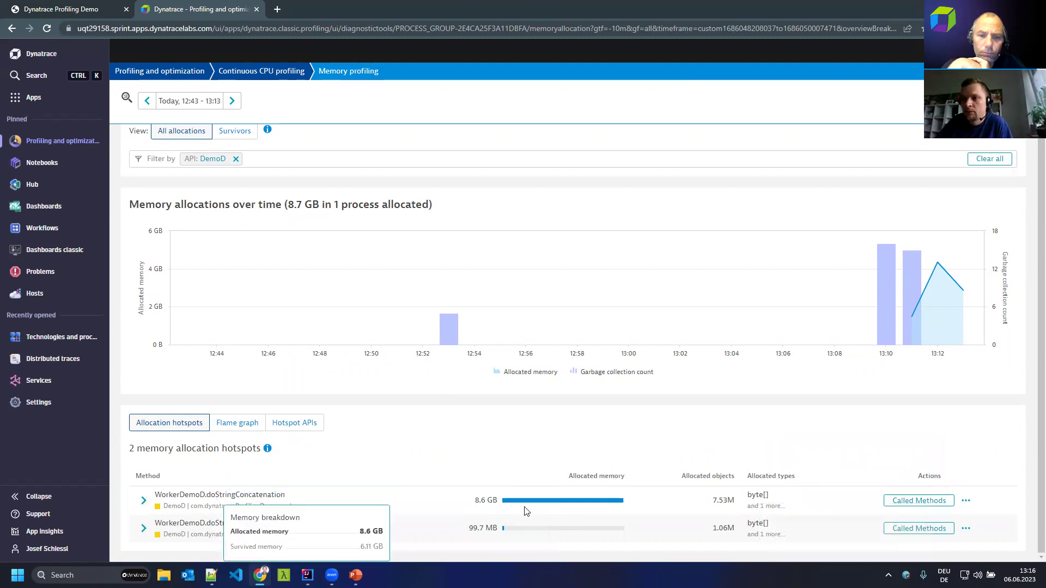
{"action": "left_click_drag", "start_coordinate": [219, 494], "coordinate": [305, 495]}
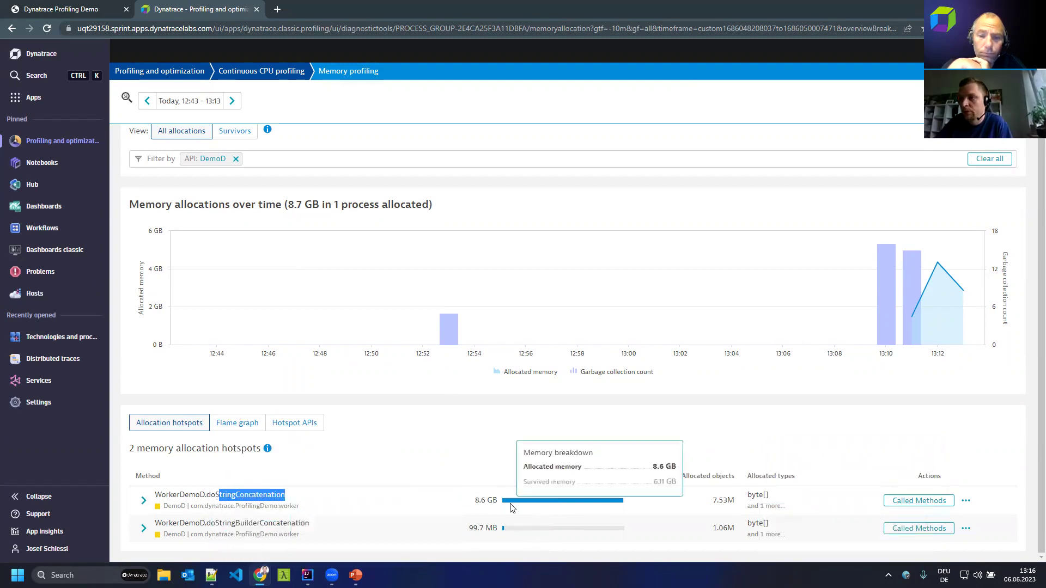
Step: Expand the call hierarchies of doStringBuilderConcatenation and doStringConcatenation in the allocation hotspots and compare their allocations
{"action": "left_click", "coordinate": [143, 528]}
{"action": "scroll", "coordinate": [523, 479], "scroll_direction": "down", "scroll_amount": 1}
{"action": "scroll", "coordinate": [528, 477], "scroll_direction": "down", "scroll_amount": 1}
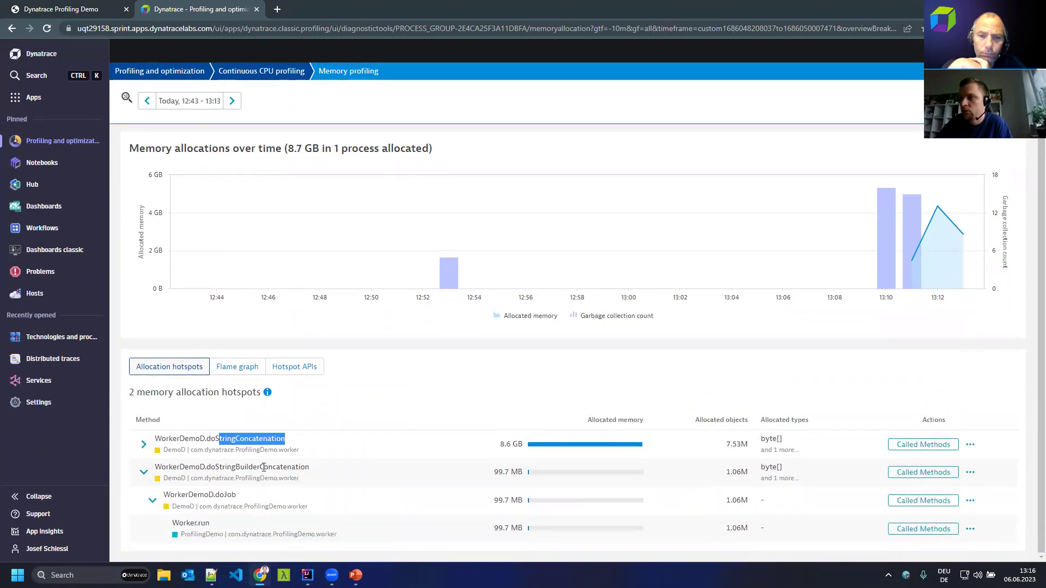
{"action": "mouse_move", "coordinate": [264, 468]}
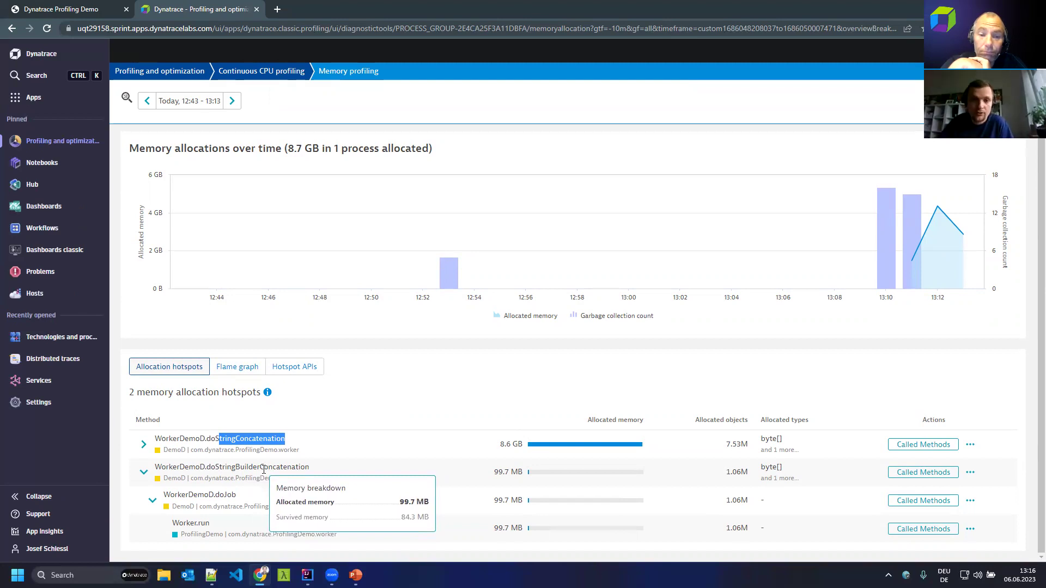
{"action": "left_click", "coordinate": [310, 410]}
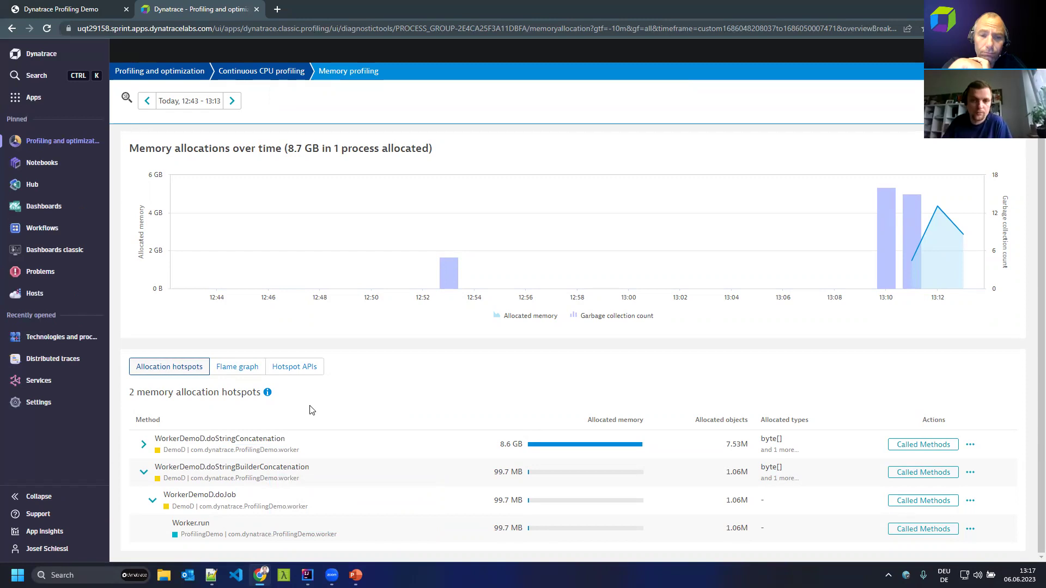
{"action": "left_click", "coordinate": [144, 444]}
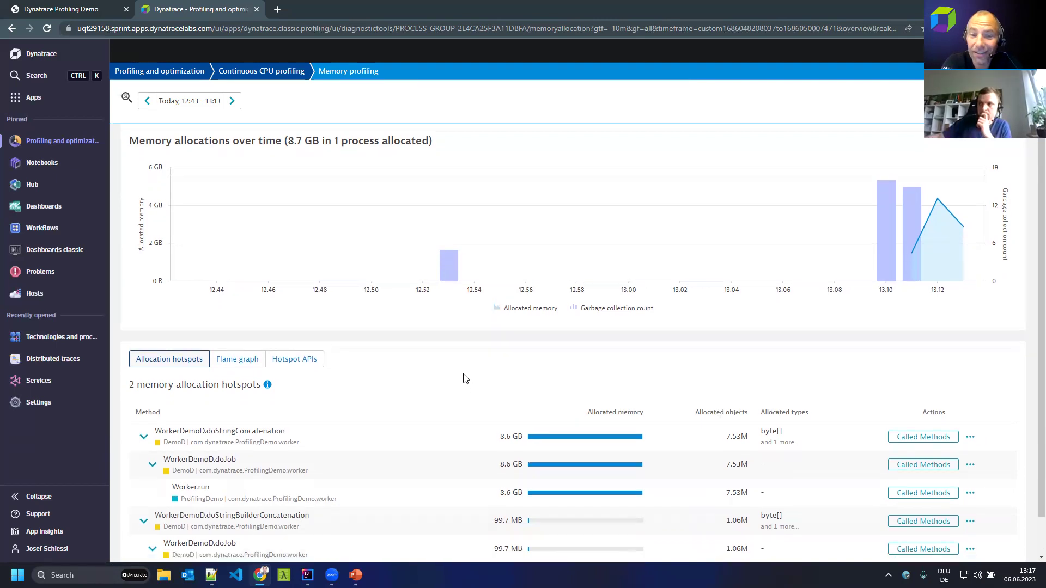
{"action": "scroll", "coordinate": [463, 425], "scroll_direction": "down", "scroll_amount": 2}
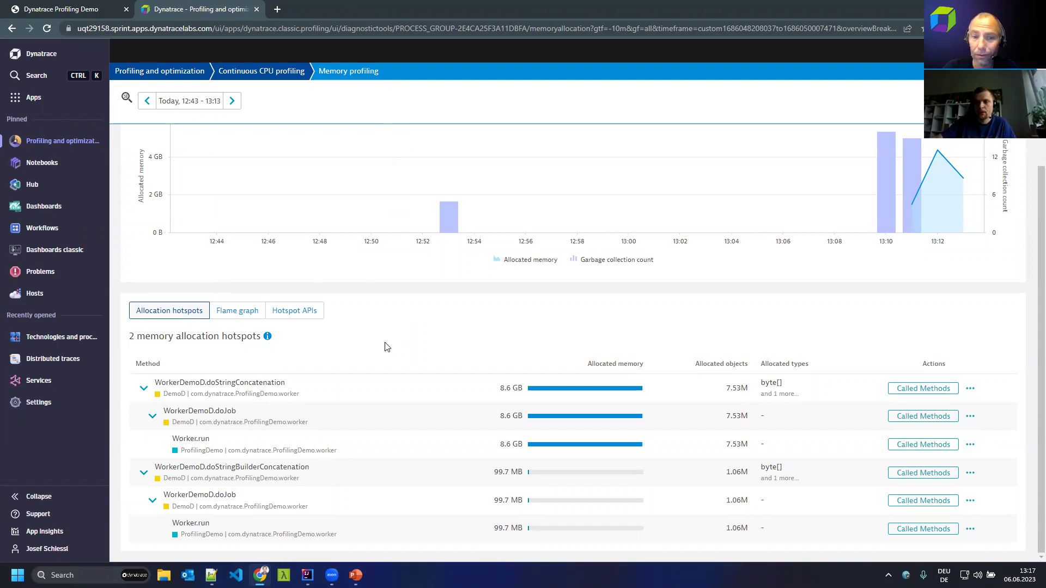
{"action": "scroll", "coordinate": [385, 346], "scroll_direction": "up", "scroll_amount": 3}
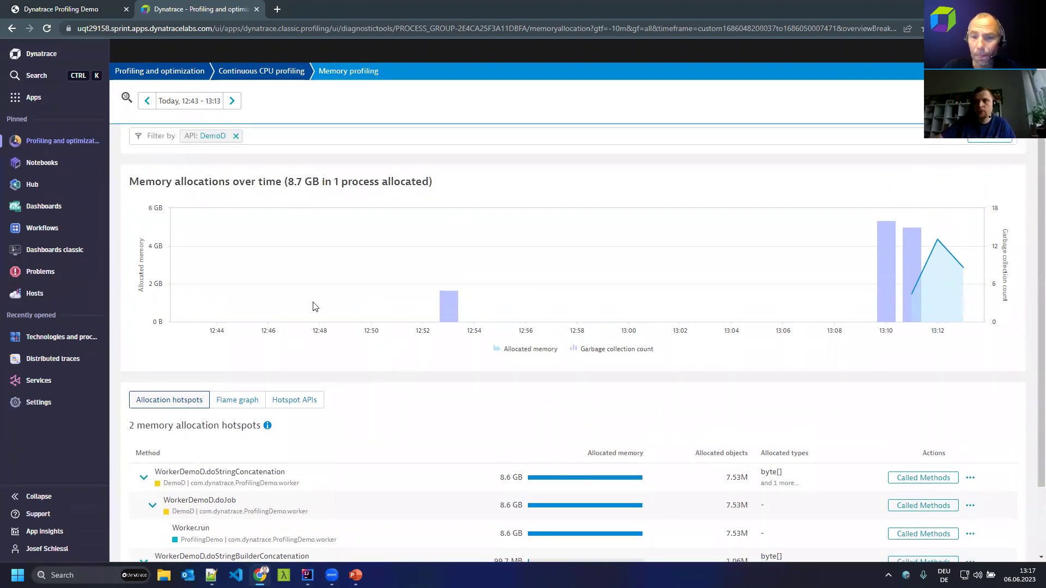
Step: Remove the API DemoD filter from the memory profiling view and review the allocation hotspots across all APIs
{"action": "scroll", "coordinate": [234, 234], "scroll_direction": "up", "scroll_amount": 2}
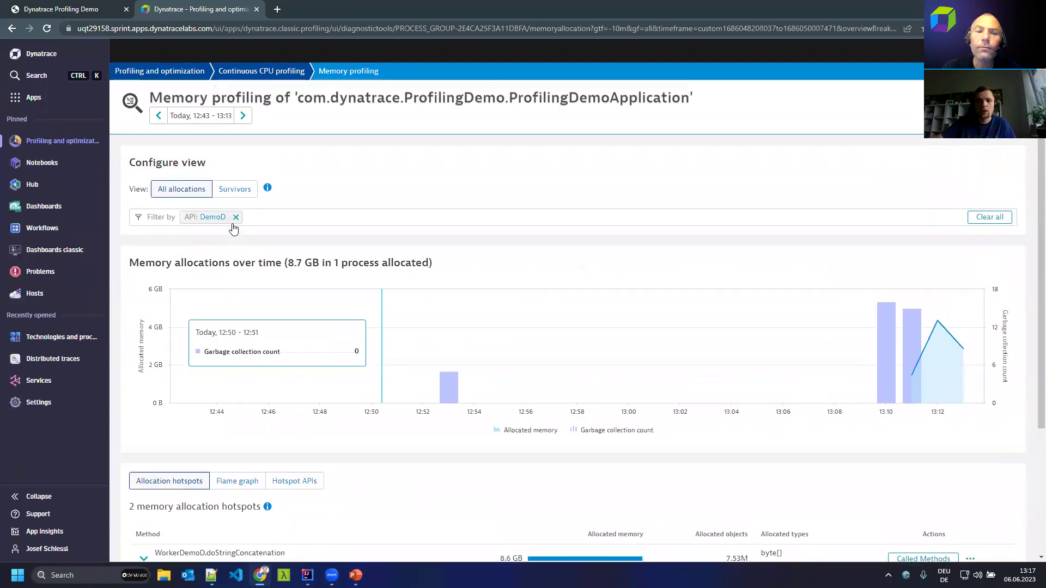
{"action": "key", "text": "BackSpace"}
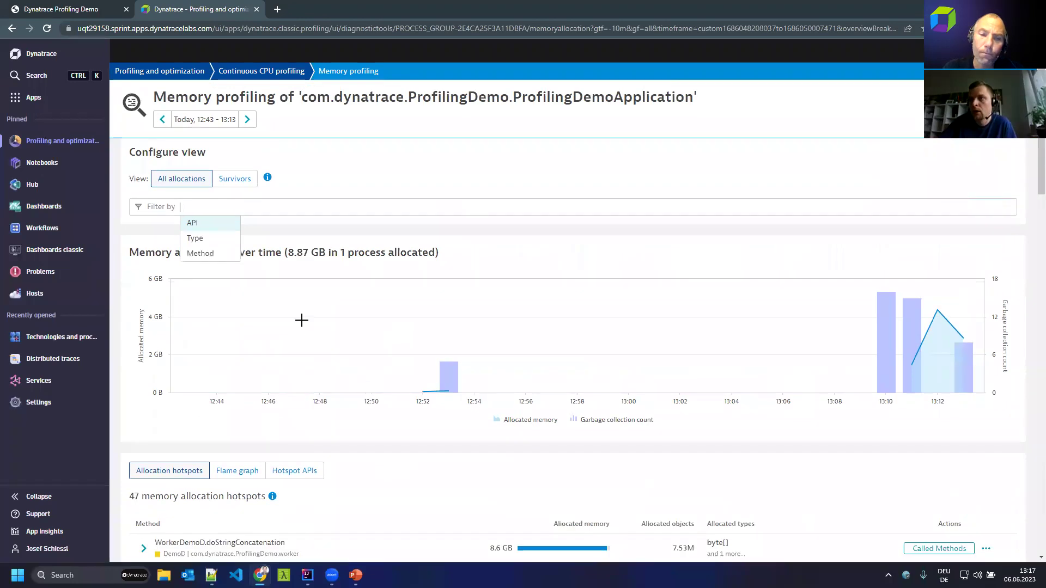
{"action": "scroll", "coordinate": [276, 391], "scroll_direction": "down", "scroll_amount": 3}
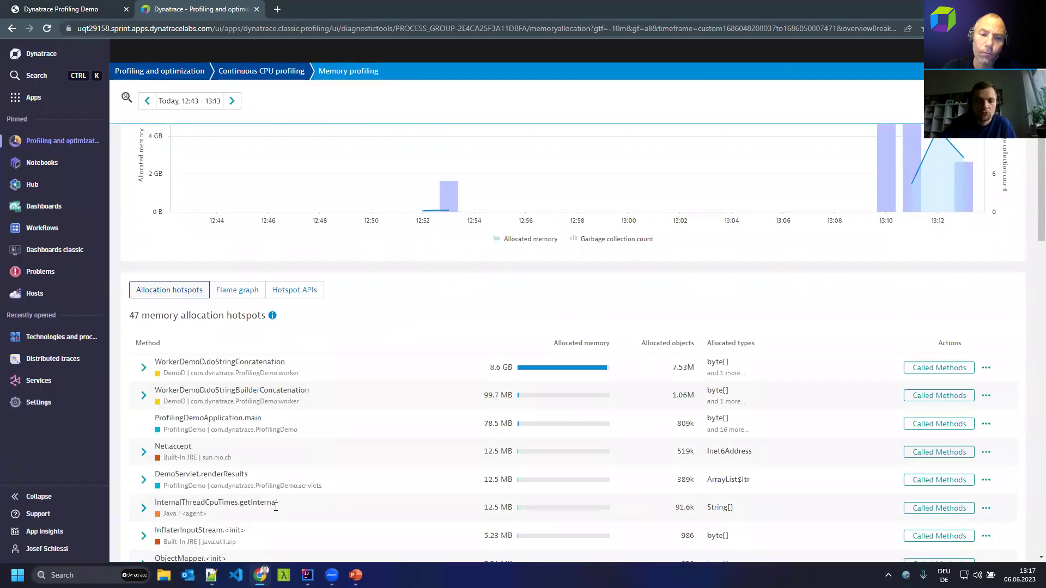
{"action": "scroll", "coordinate": [150, 229], "scroll_direction": "up", "scroll_amount": 3}
{"action": "scroll", "coordinate": [226, 346], "scroll_direction": "down", "scroll_amount": 4}
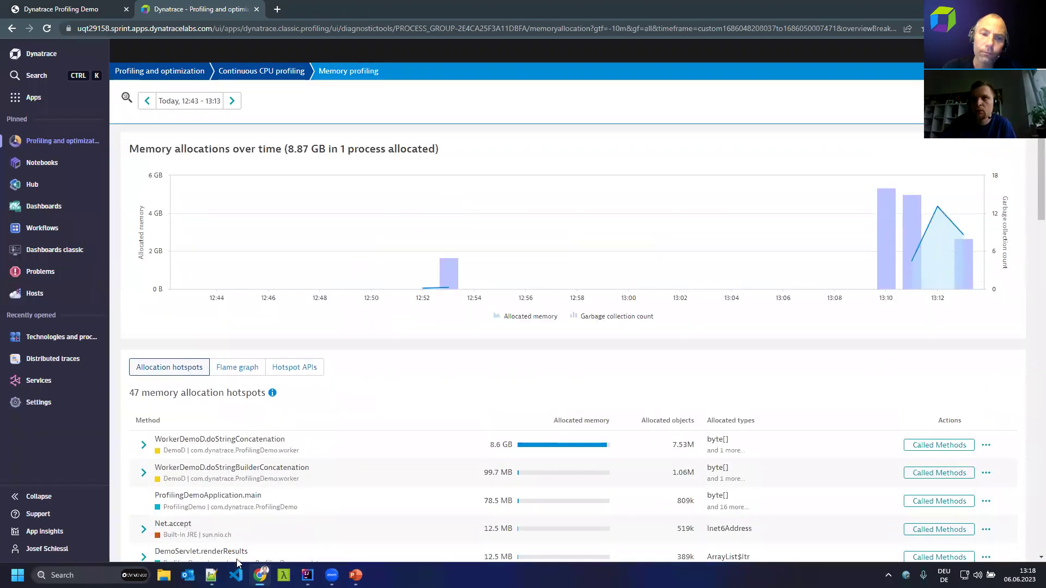
{"action": "scroll", "coordinate": [506, 272], "scroll_direction": "down", "scroll_amount": 2}
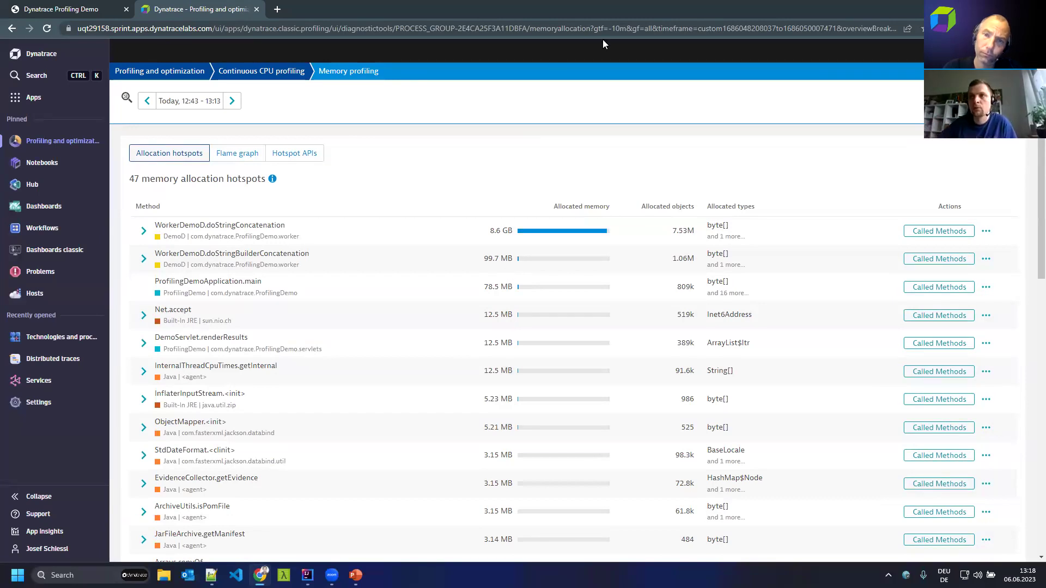
{"action": "mouse_move", "coordinate": [249, 293]}
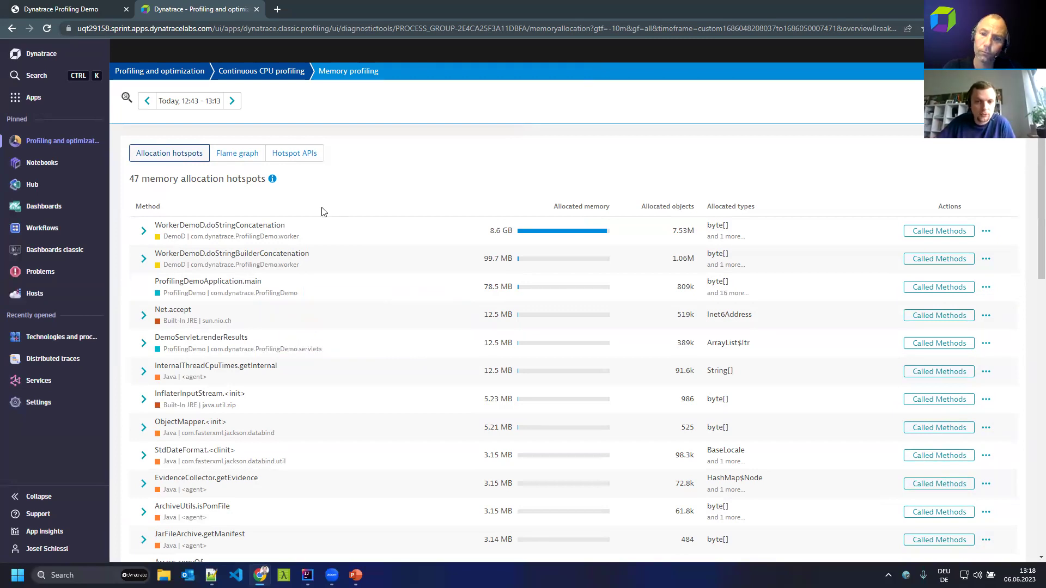
{"action": "mouse_move", "coordinate": [315, 234]}
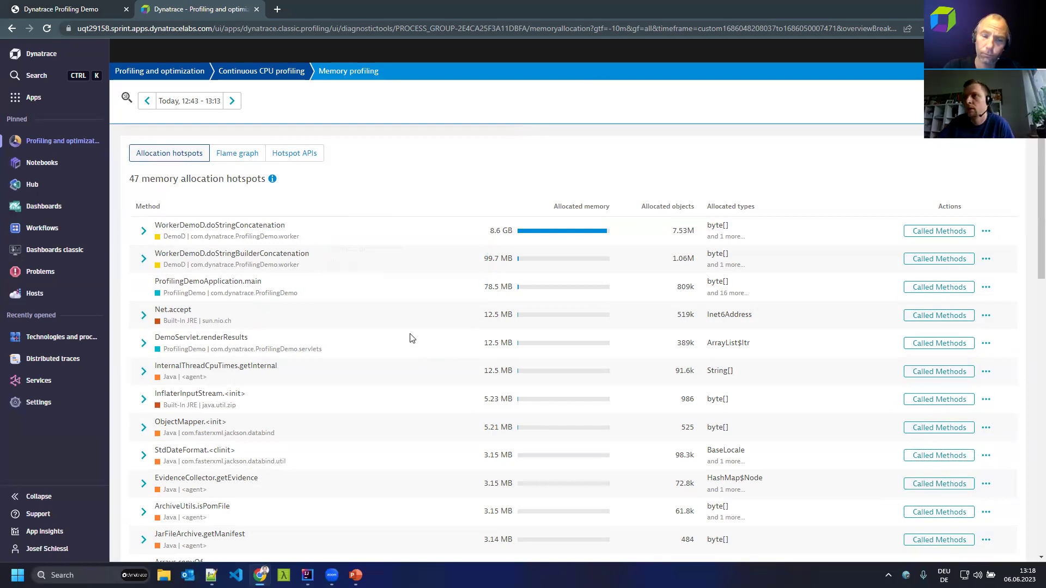
Step: Examine the allocated memory and garbage collection counts over time for the unfiltered process
{"action": "scroll", "coordinate": [410, 335], "scroll_direction": "up", "scroll_amount": 3}
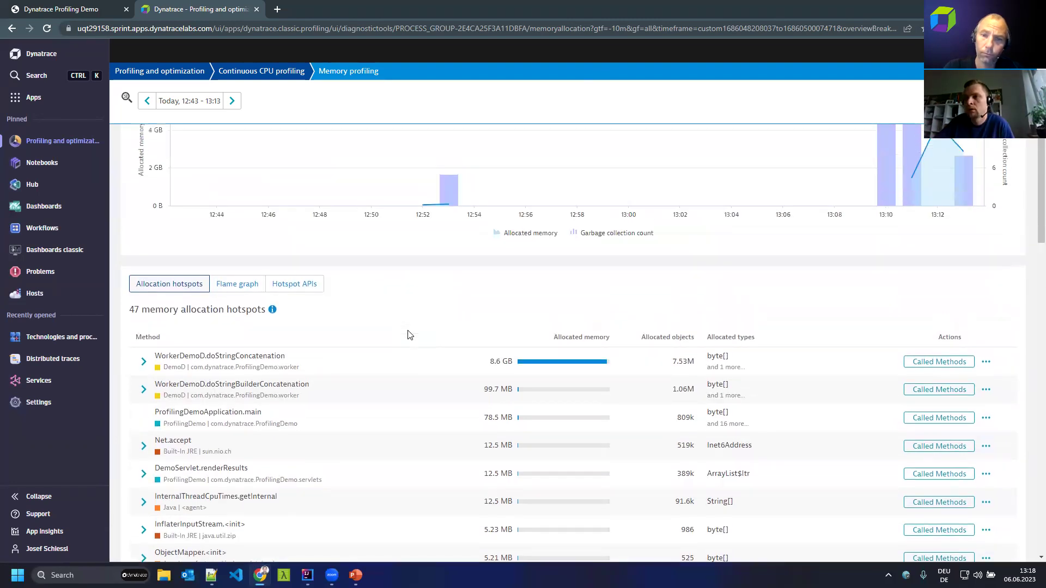
{"action": "scroll", "coordinate": [406, 336], "scroll_direction": "up", "scroll_amount": 1}
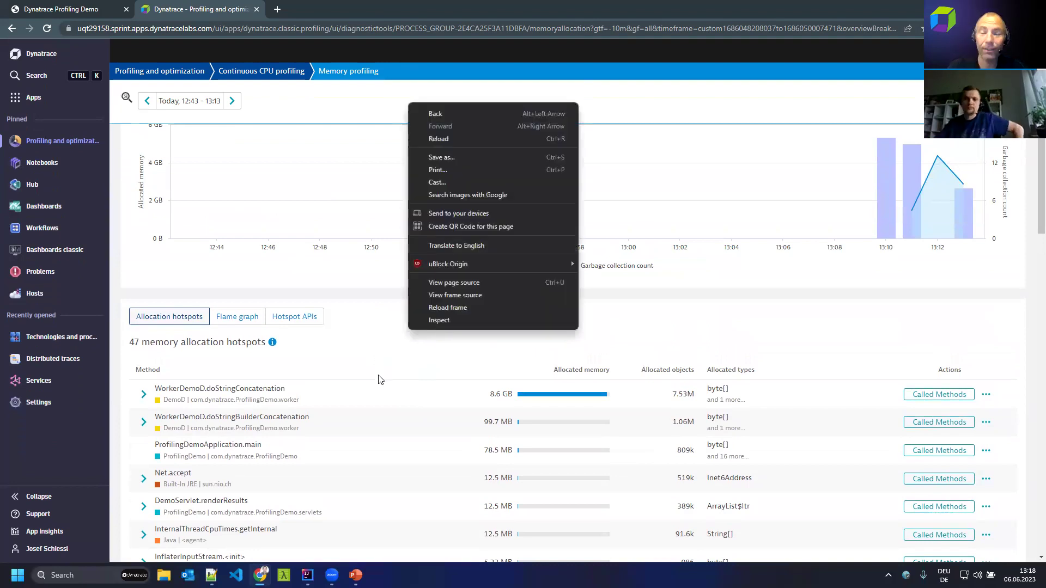
{"action": "scroll", "coordinate": [380, 379], "scroll_direction": "up", "scroll_amount": 2}
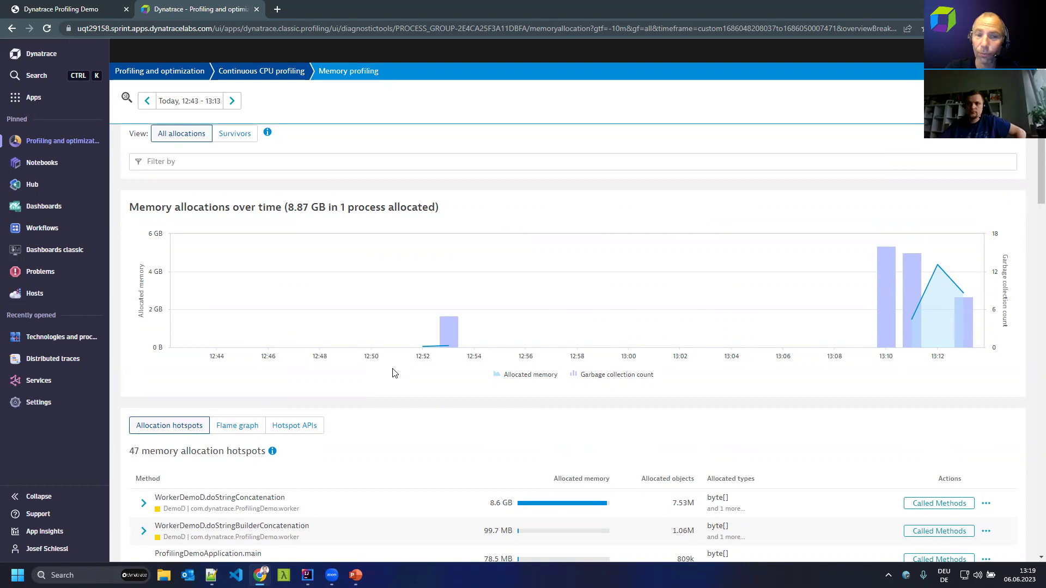
{"action": "scroll", "coordinate": [394, 373], "scroll_direction": "up", "scroll_amount": 1}
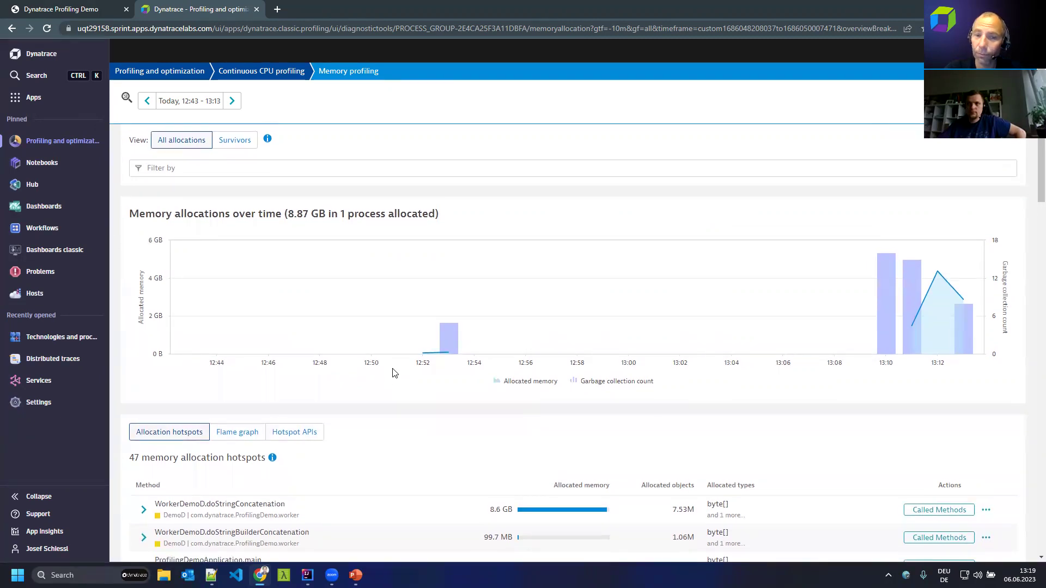
{"action": "scroll", "coordinate": [394, 373], "scroll_direction": "up", "scroll_amount": 1}
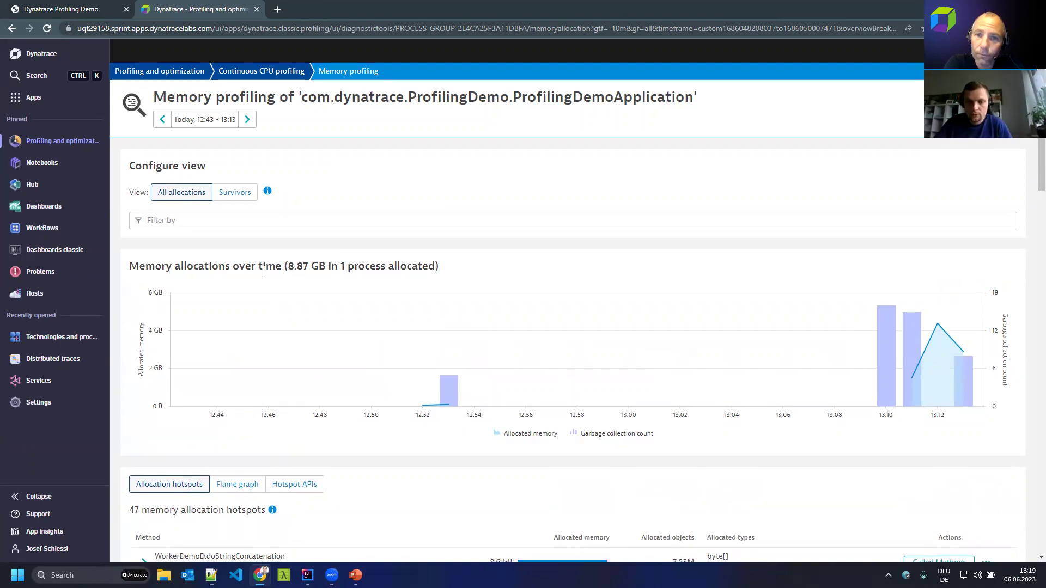
{"action": "scroll", "coordinate": [319, 256], "scroll_direction": "down", "scroll_amount": 2}
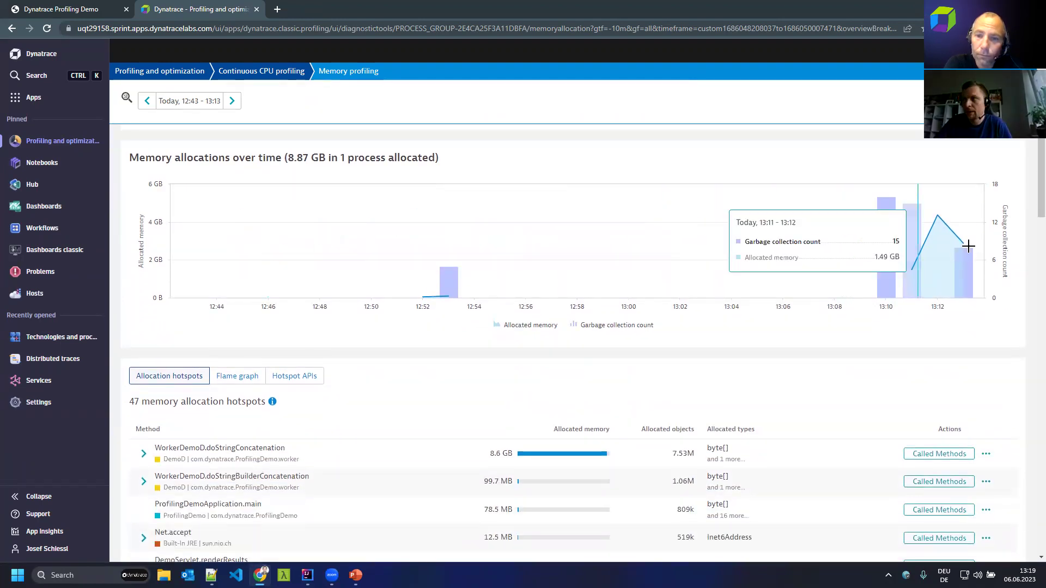
{"action": "scroll", "coordinate": [309, 320], "scroll_direction": "up", "scroll_amount": 2}
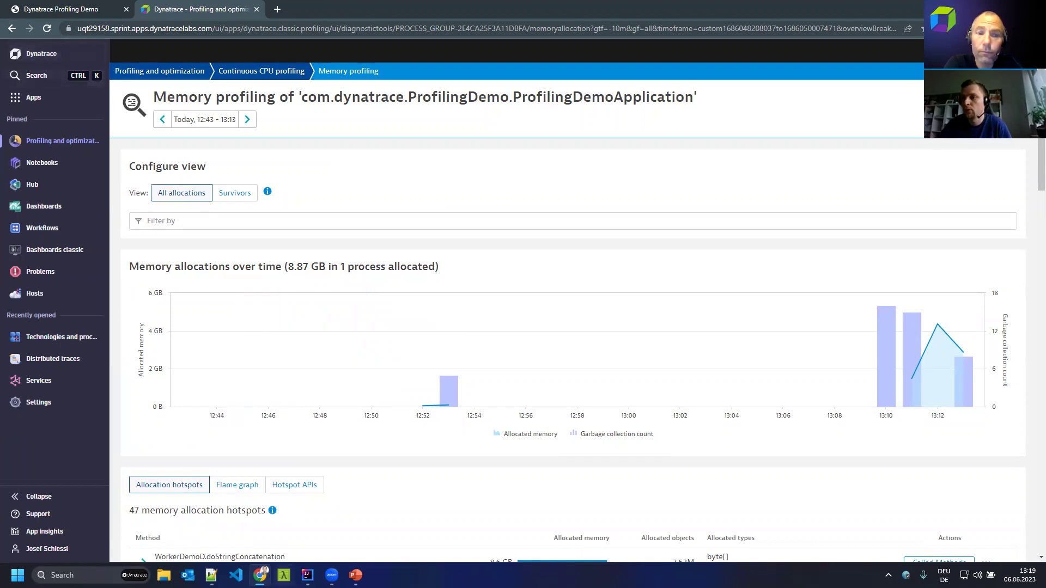
Step: Look through the APIs available for filtering the memory allocations without choosing one, and return to the chart and hotspots
{"action": "left_click", "coordinate": [206, 221]}
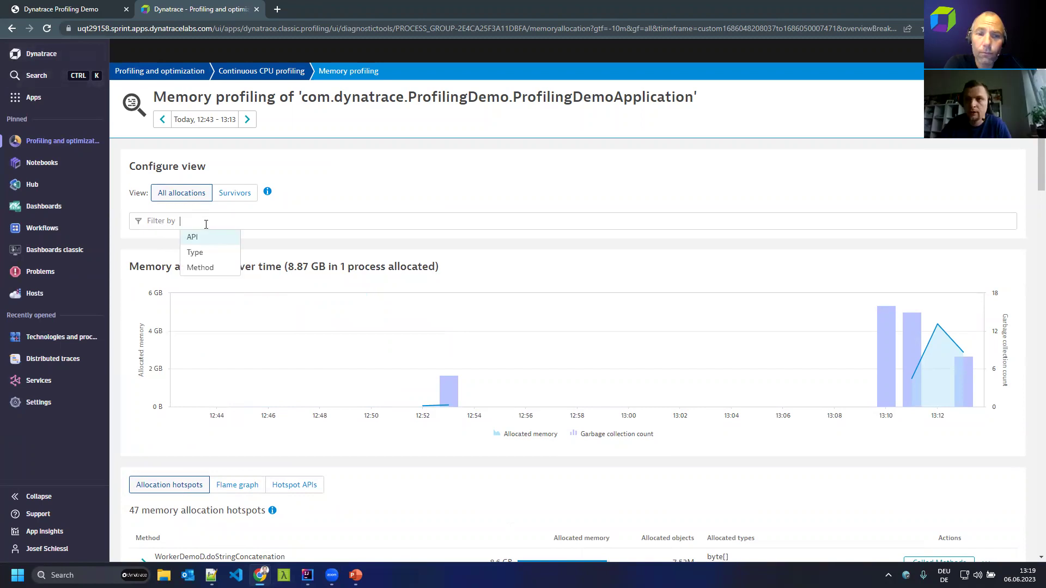
{"action": "left_click", "coordinate": [211, 238]}
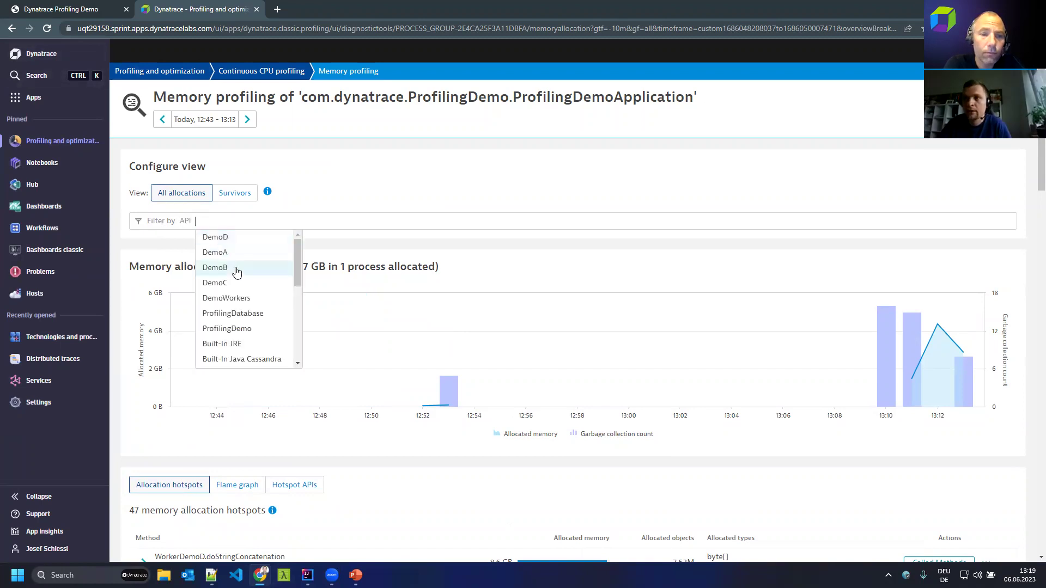
{"action": "left_click", "coordinate": [354, 191]}
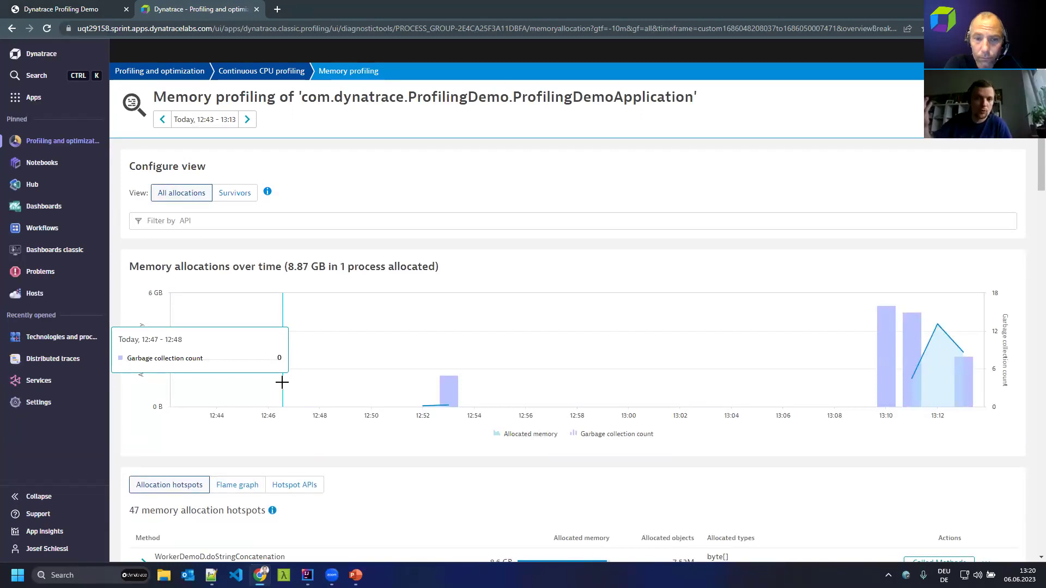
{"action": "scroll", "coordinate": [339, 452], "scroll_direction": "down", "scroll_amount": 1}
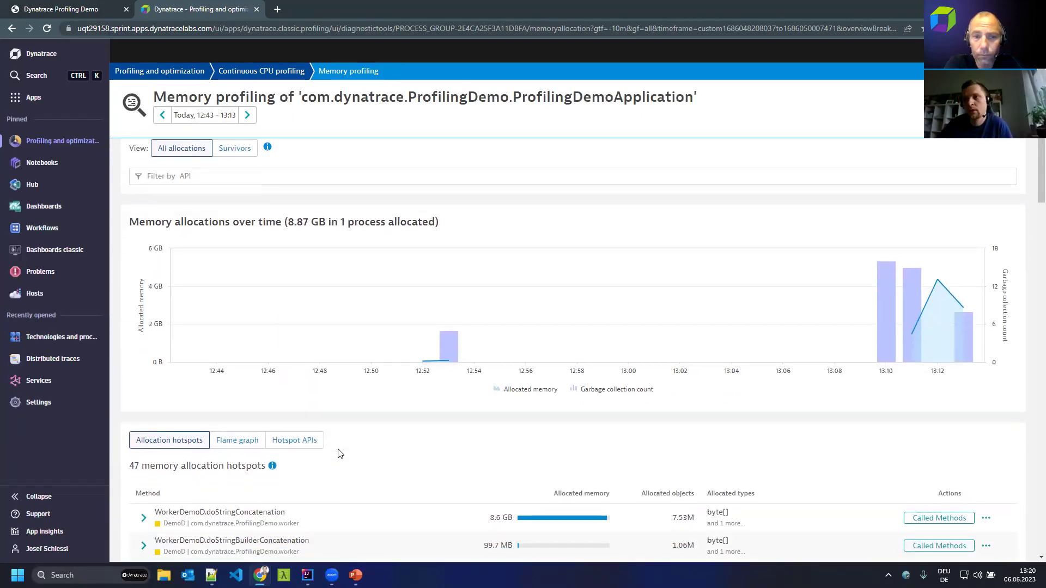
{"action": "scroll", "coordinate": [339, 457], "scroll_direction": "down", "scroll_amount": 1}
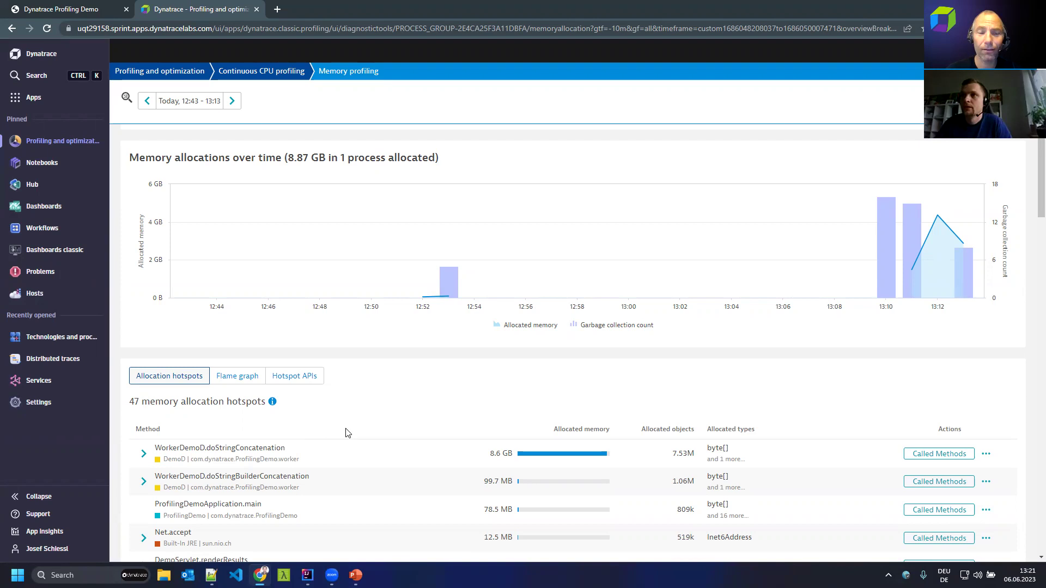
Step: Switch to the PowerPoint presentation and select slide 12 with the documentation links
{"action": "left_click", "coordinate": [98, 7]}
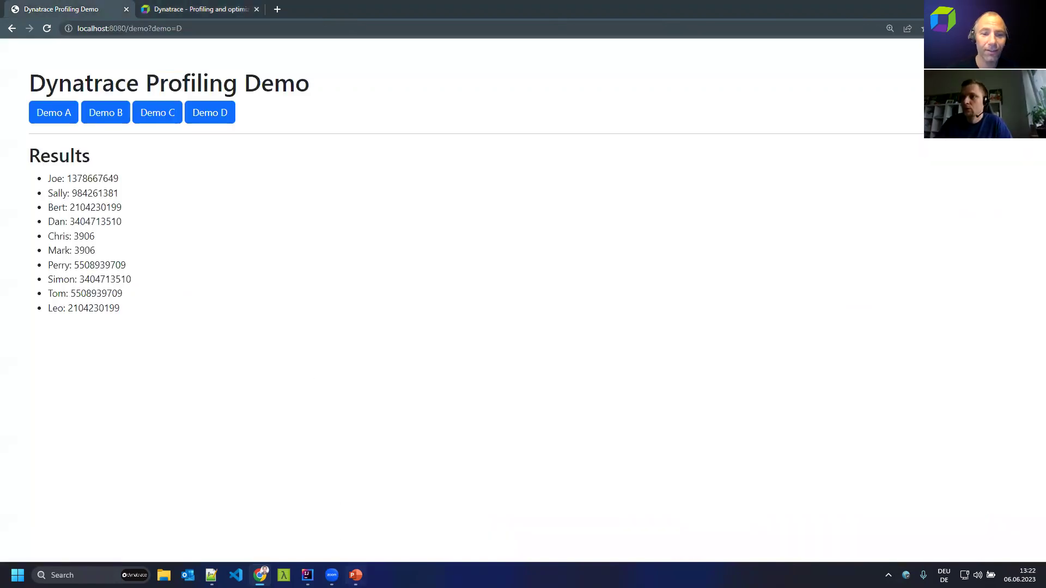
{"action": "key", "text": "alt+Tab"}
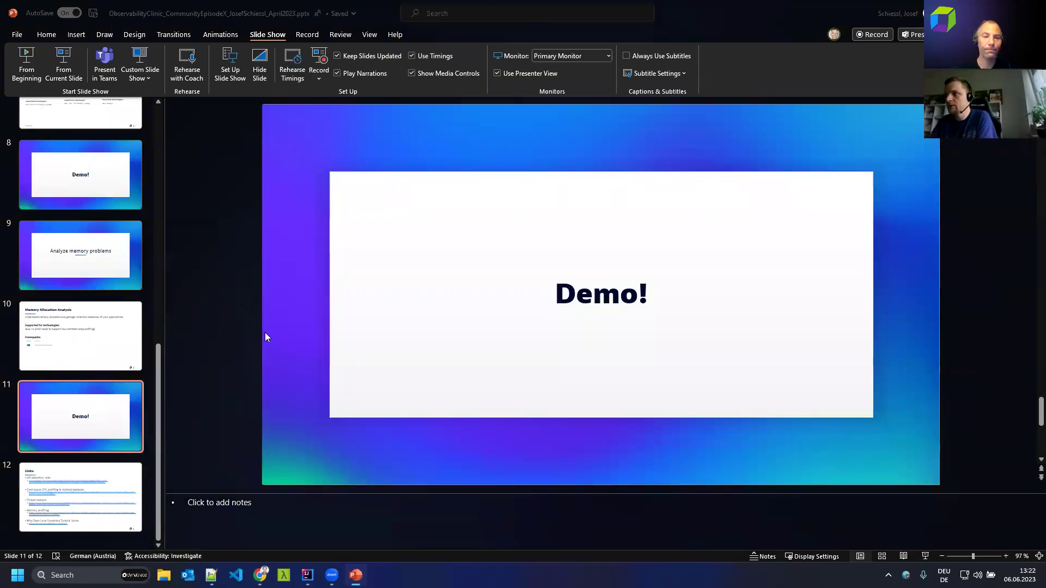
{"action": "key", "text": "alt+Tab"}
{"action": "left_click", "coordinate": [185, 283]}
{"action": "left_click", "coordinate": [80, 491]}
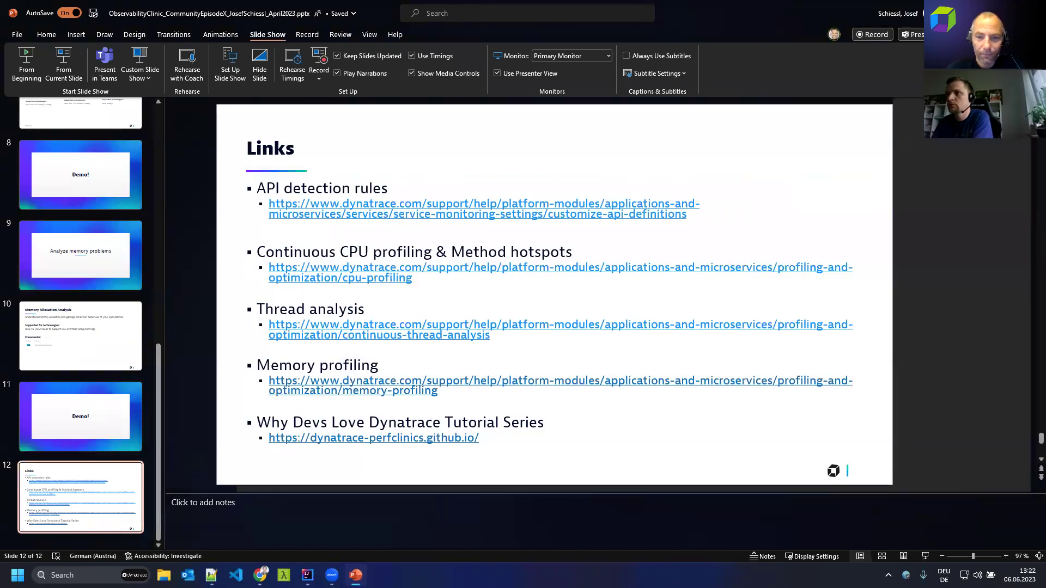
Step: Start the slide show from the first slide and advance through it to the Links slide
{"action": "key", "text": "F5"}
{"action": "key", "text": "Right"}
{"action": "key", "text": "Right"}
{"action": "key", "text": "Right"}
{"action": "key", "text": "Right"}
{"action": "key", "text": "Right"}
{"action": "key", "text": "Right"}
{"action": "key", "text": "Right"}
{"action": "key", "text": "Right"}
{"action": "key", "text": "Right"}
{"action": "key", "text": "Right"}
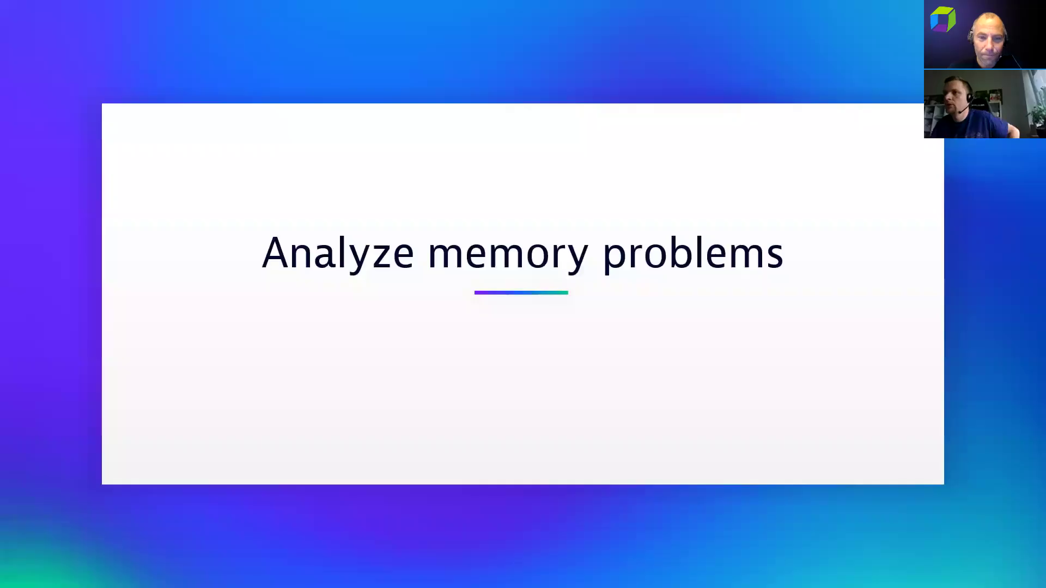
{"action": "key", "text": "Right"}
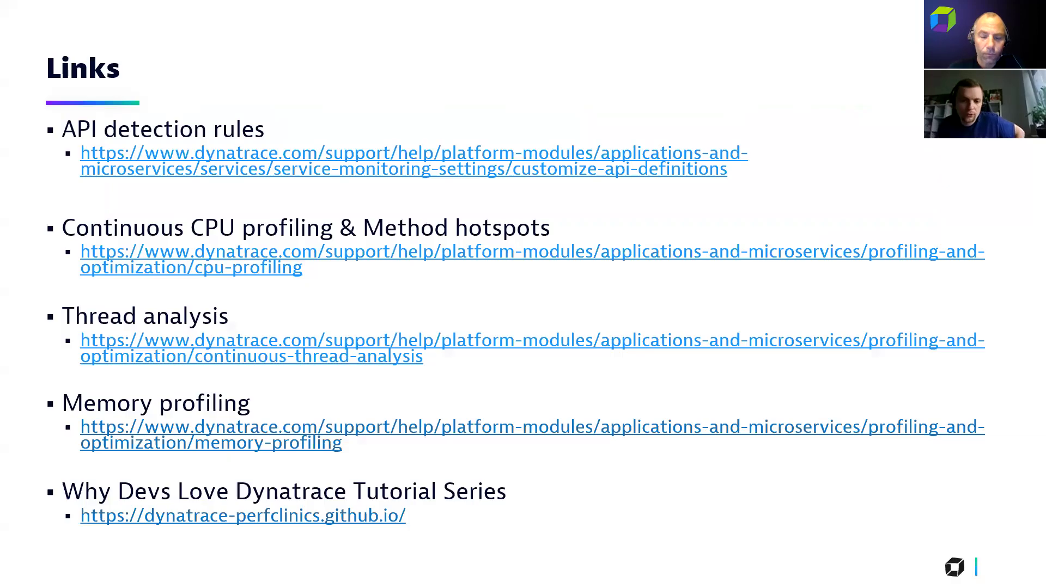